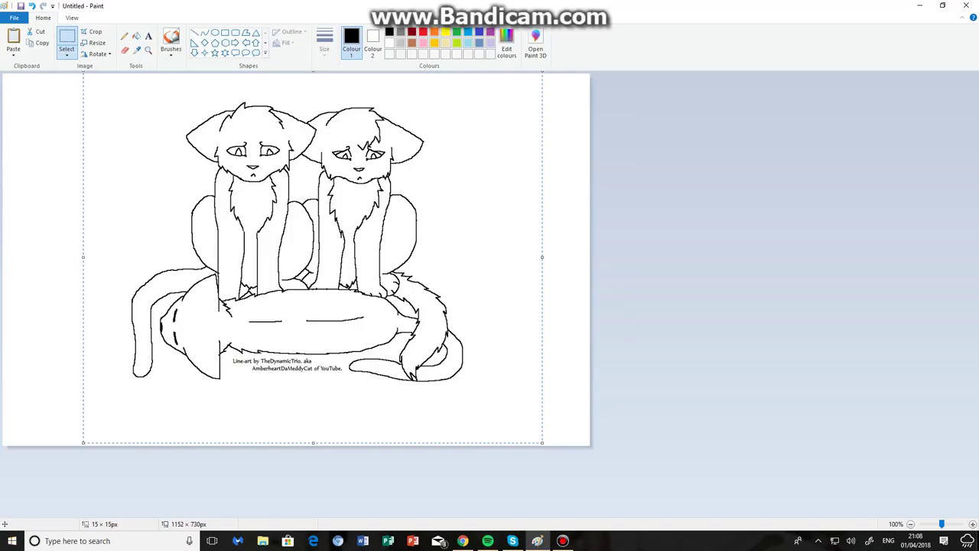
Fill the head, chest, body and tail of the sitting cat on the left with black
left_click(136, 36)
left_click(249, 137)
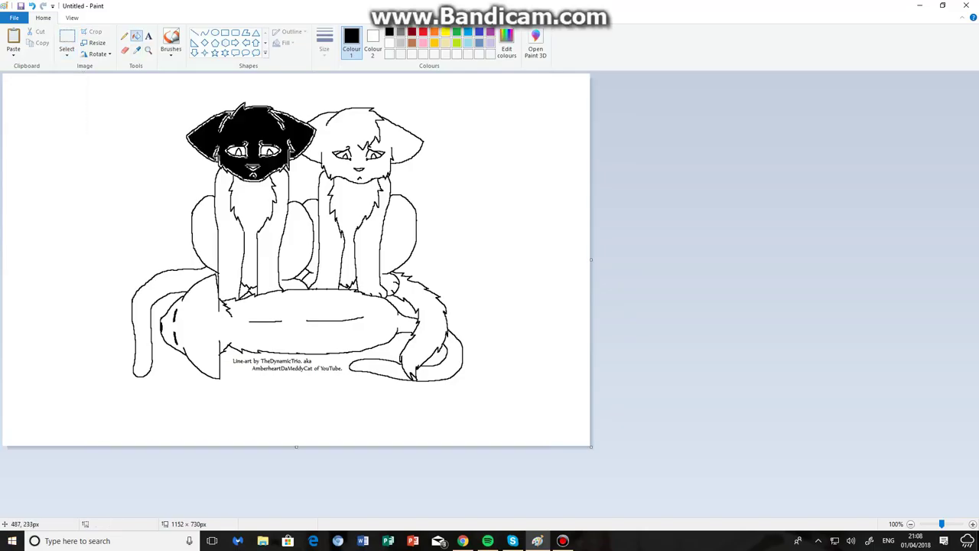
left_click(251, 192)
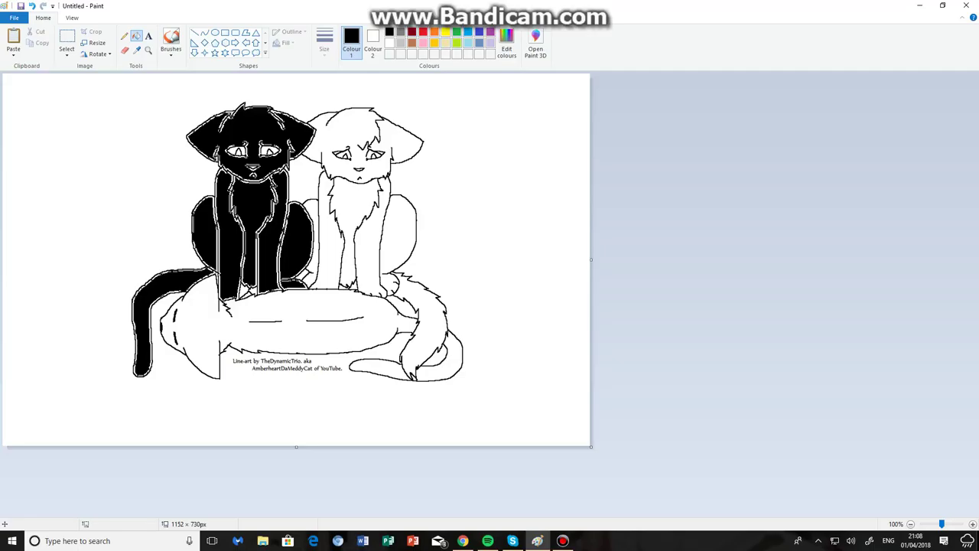
Try to fill the eyes of the black sitting cat with indigo
left_click(479, 32)
left_click(264, 152)
left_click(240, 153)
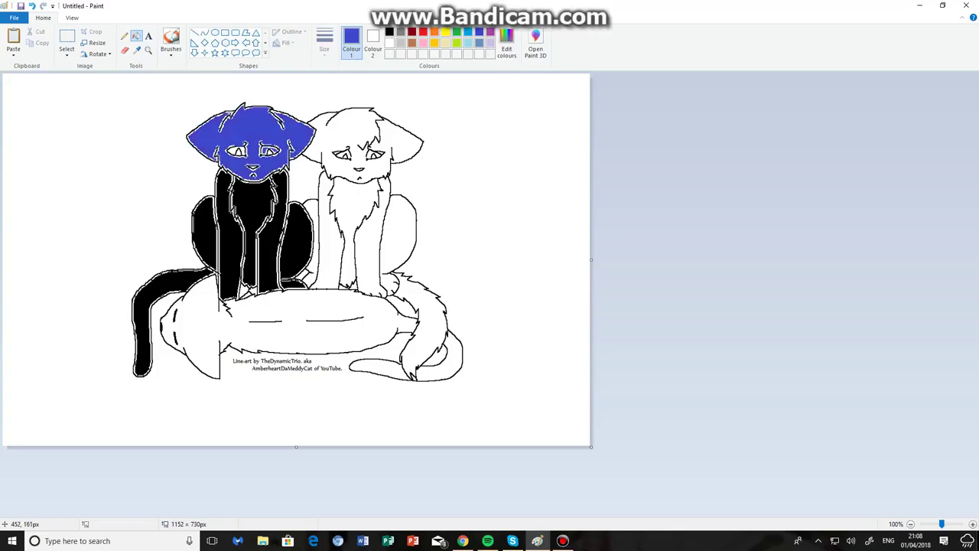
Undo the indigo fills and refill the sitting cat's tail with black
left_click(32, 6)
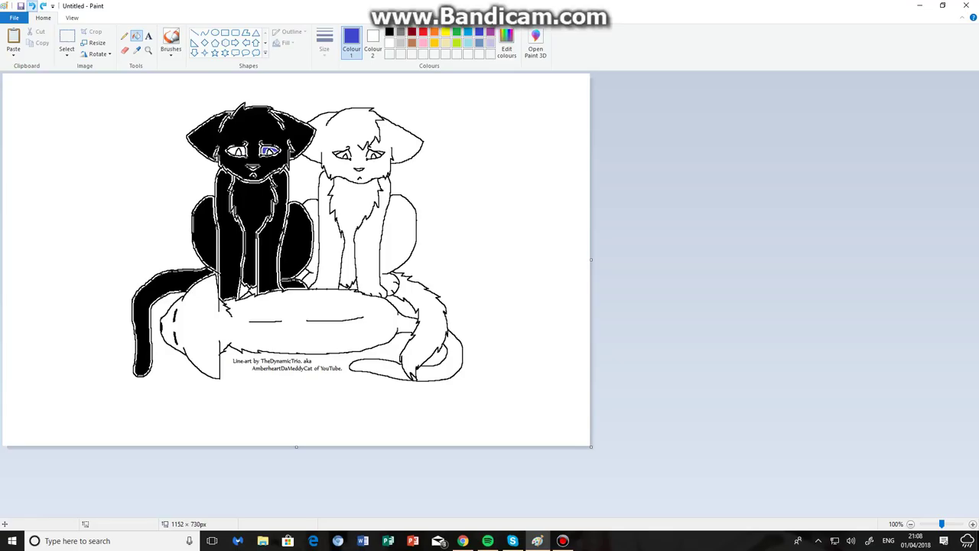
left_click(31, 6)
left_click(31, 5)
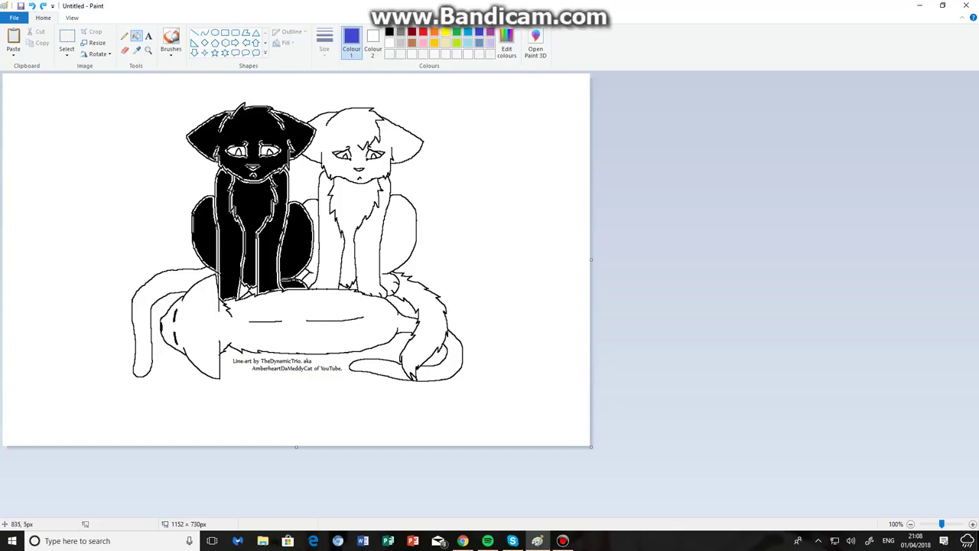
left_click(389, 32)
left_click(171, 288)
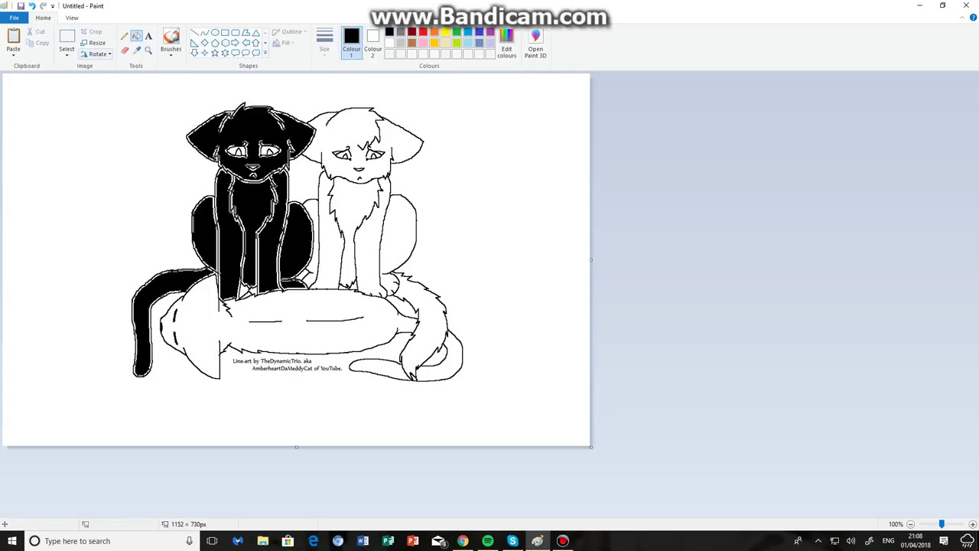
Draw black, roughly vertical straight stripes across the forehead and ears of the white sitting cat
left_click(194, 32)
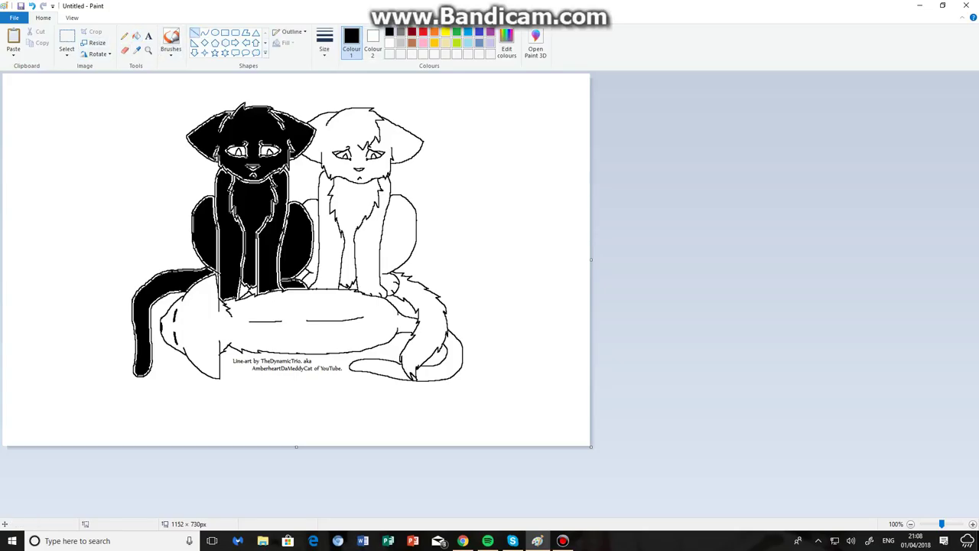
mouse_move(356, 111)
left_mouse_down()
mouse_move(360, 147)
mouse_move(339, 123)
mouse_move(339, 146)
left_mouse_up()
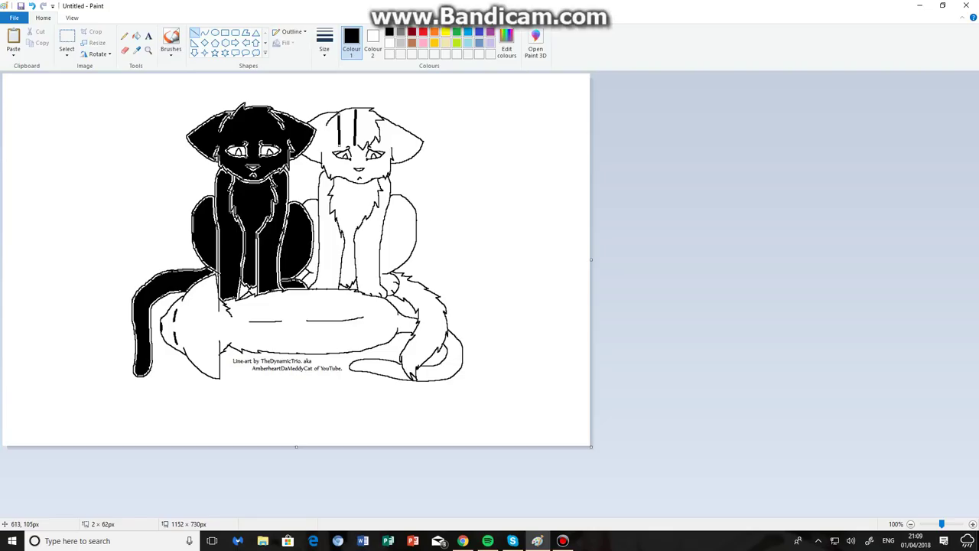
left_click_drag(320, 113, 319, 157)
mouse_move(393, 124)
left_mouse_down()
mouse_move(389, 157)
mouse_move(408, 155)
left_mouse_up()
Draw black straight stripes on the front legs and haunch of the white sitting cat
left_click_drag(321, 224, 359, 238)
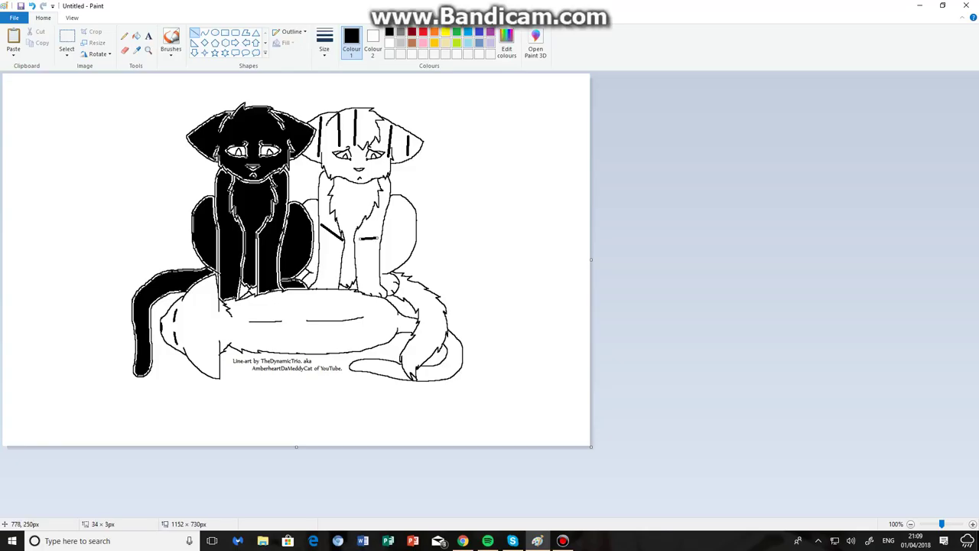
left_click_drag(399, 201, 395, 263)
left_click_drag(326, 255, 326, 282)
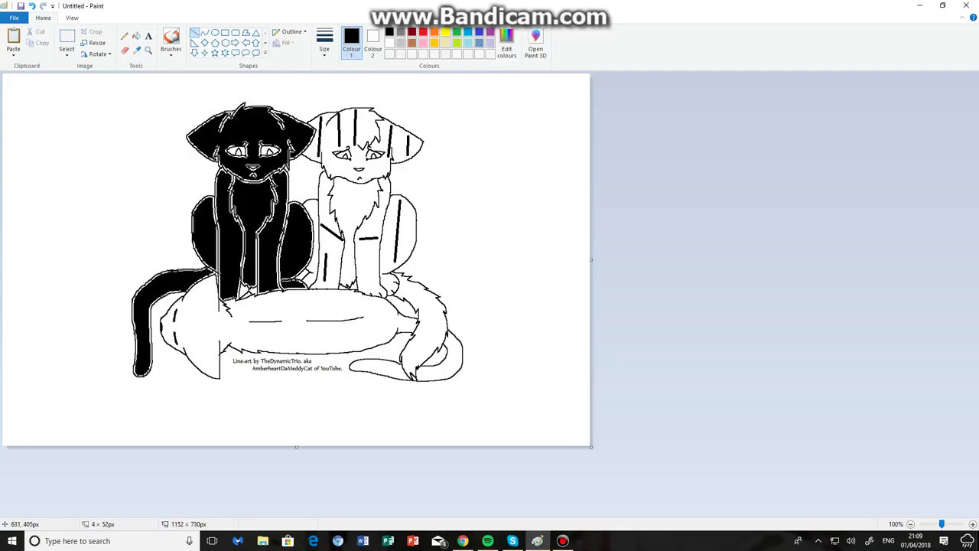
left_click_drag(374, 260, 368, 280)
Fill the lying cat's body and both visible parts of its tail with black
left_click(136, 36)
left_click(318, 318)
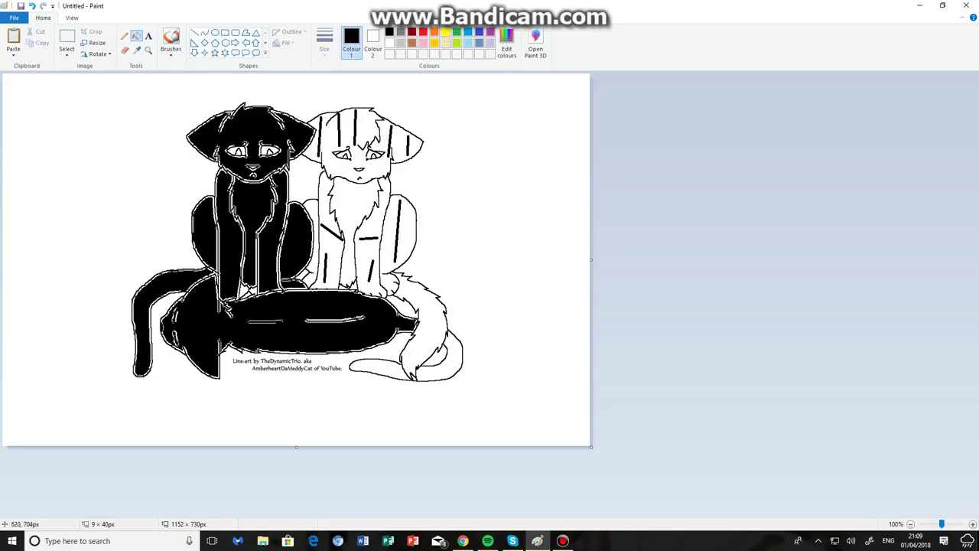
left_click(458, 349)
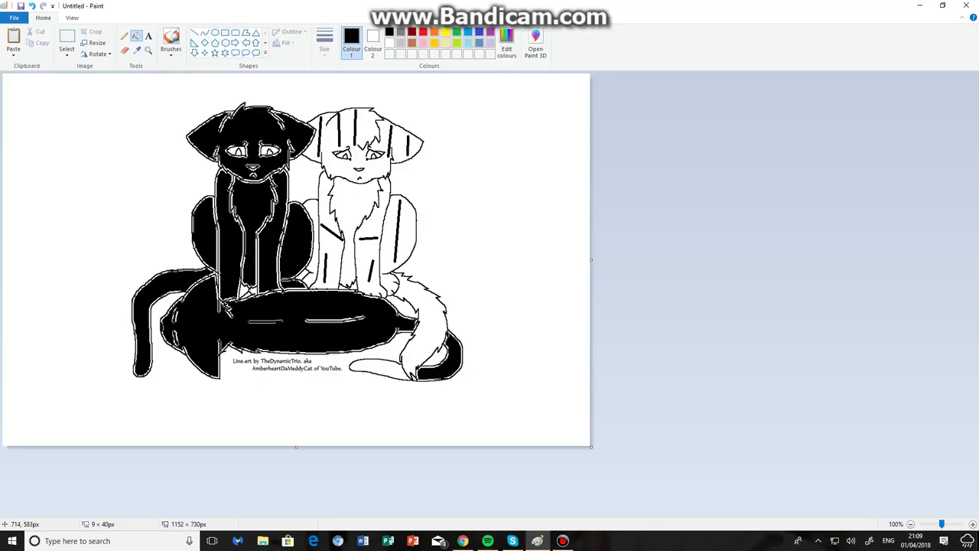
left_click(368, 370)
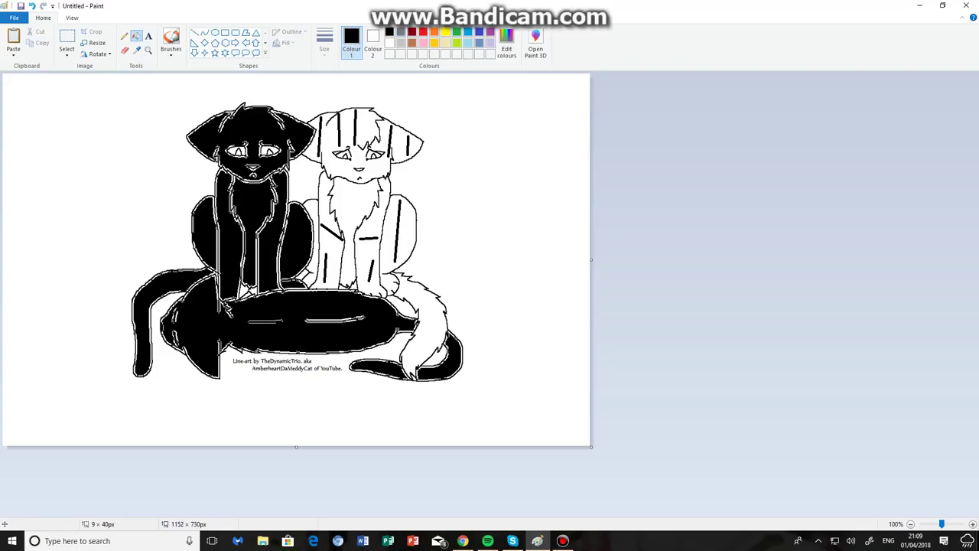
Paint red crayon patches on the lying cat's belly and on the ground below it and to both sides
left_click(171, 48)
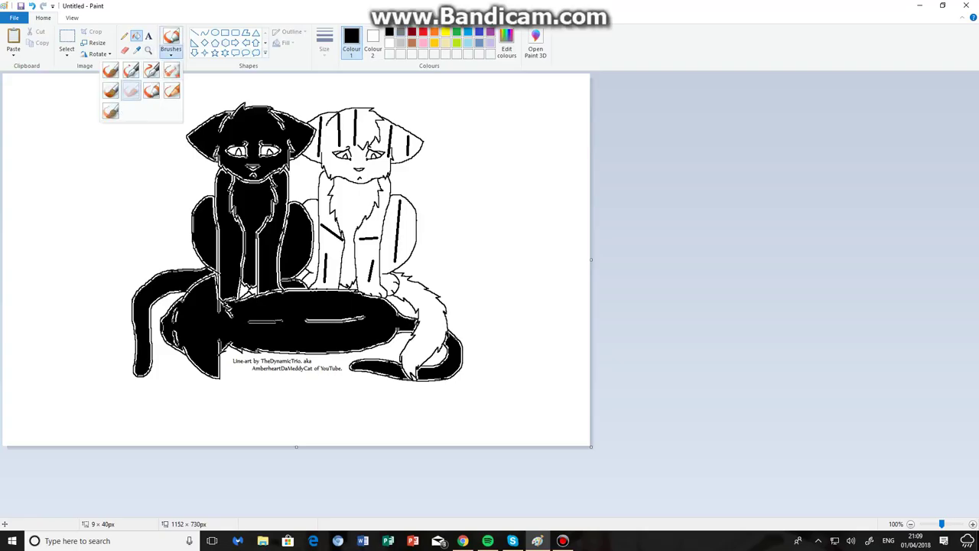
left_click(131, 91)
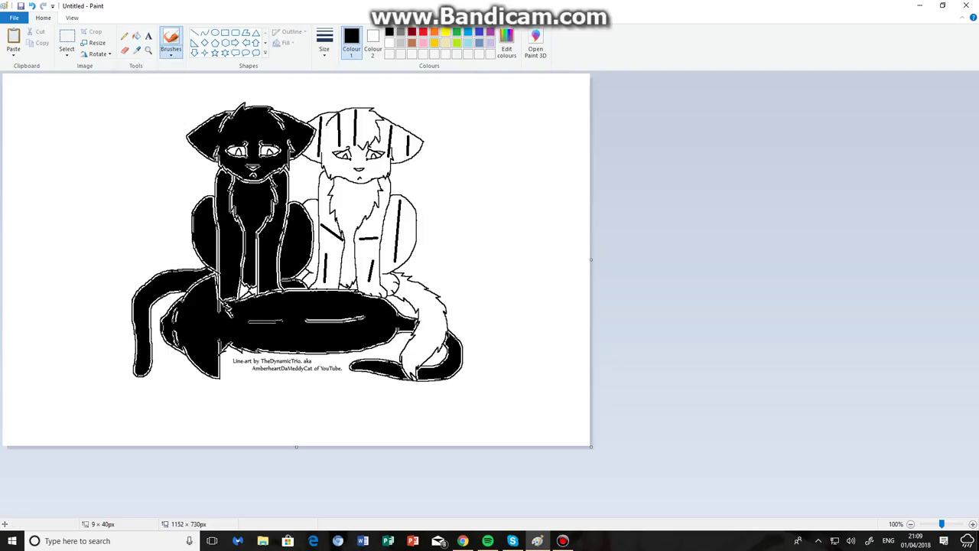
left_click(423, 31)
left_click_drag(284, 337, 336, 337)
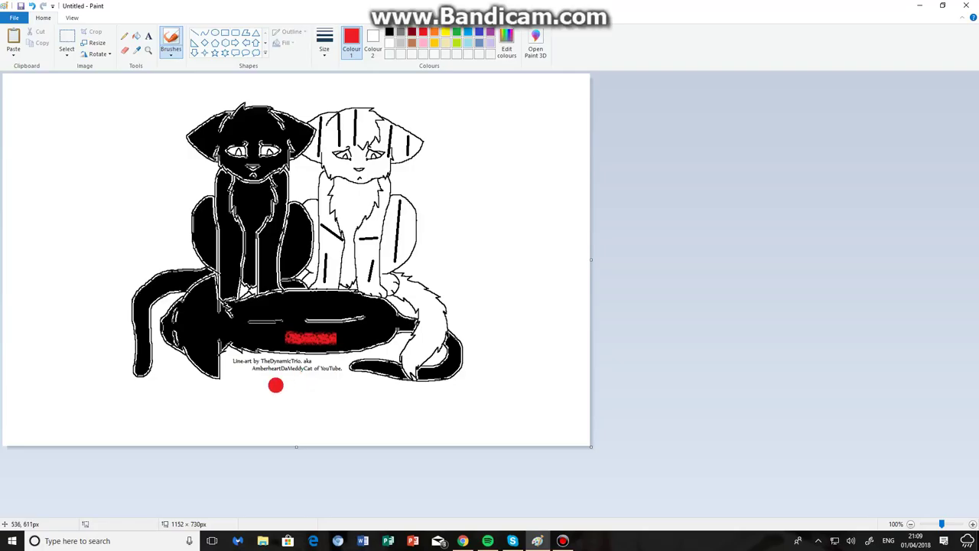
mouse_move(249, 412)
left_mouse_down()
mouse_move(306, 412)
mouse_move(189, 400)
mouse_move(307, 388)
left_mouse_up()
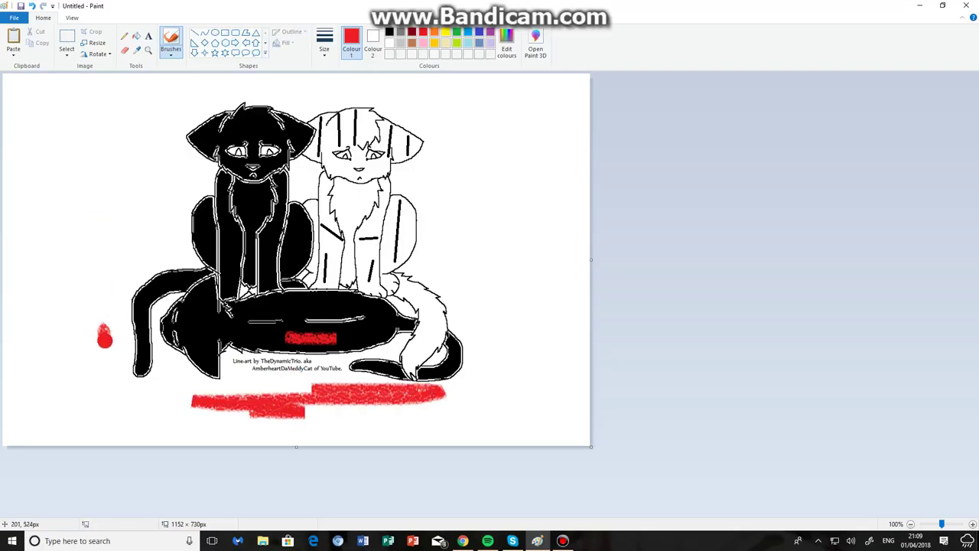
mouse_move(103, 332)
left_mouse_down()
mouse_move(74, 323)
mouse_move(92, 351)
left_mouse_up()
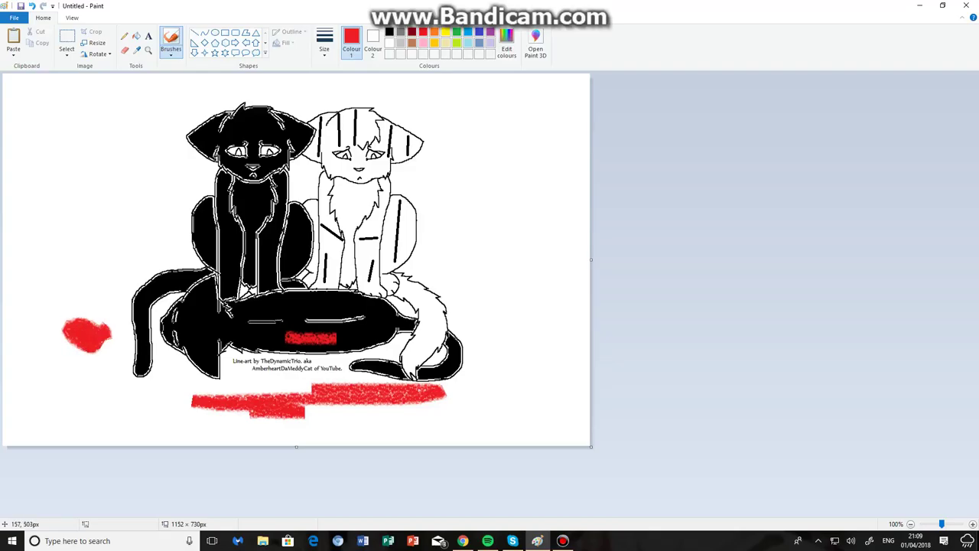
mouse_move(502, 268)
left_mouse_down()
mouse_move(531, 319)
mouse_move(463, 284)
mouse_move(505, 302)
mouse_move(485, 282)
mouse_move(495, 303)
mouse_move(432, 298)
mouse_move(528, 279)
left_mouse_up()
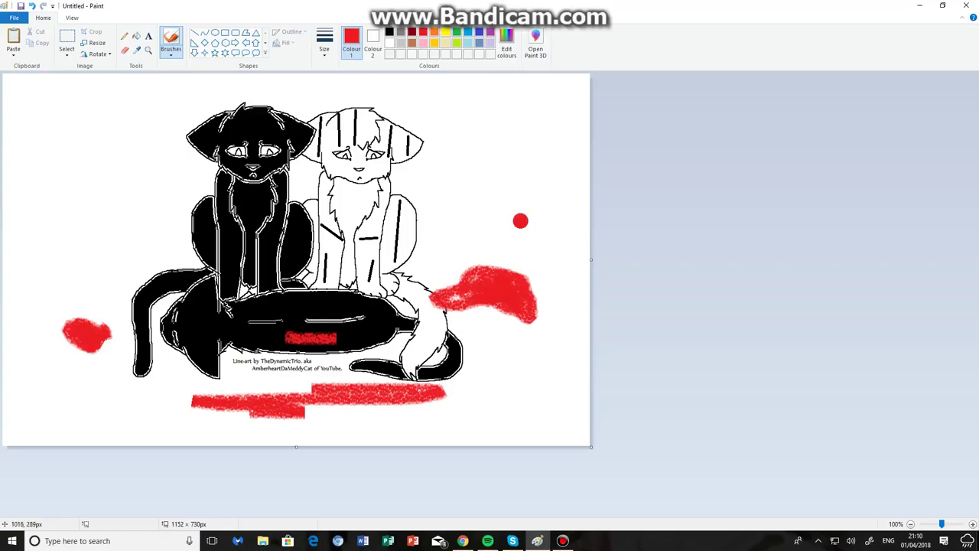
Draw a light grey upright ellipse of about 27 × 72 px on the lying cat's head and fill it with light grey
left_click(400, 43)
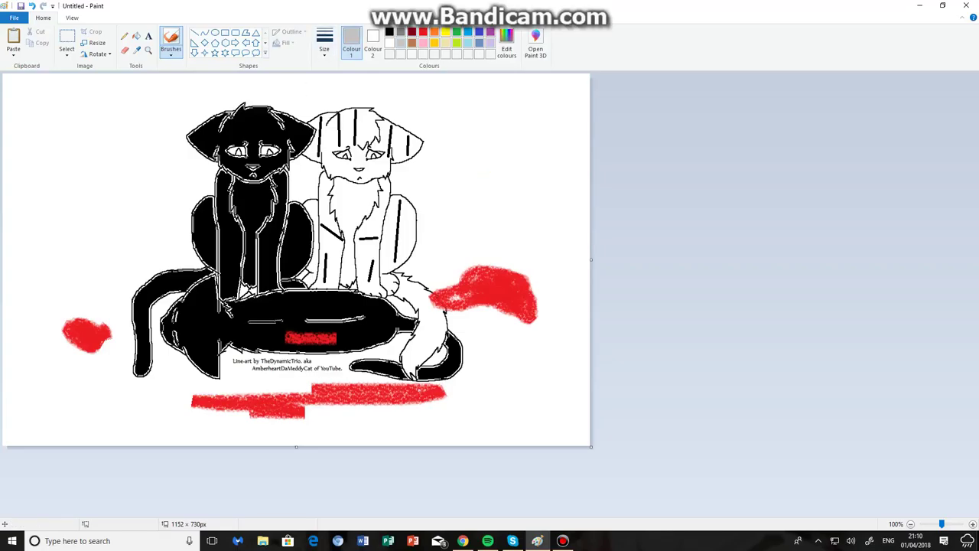
left_click(215, 32)
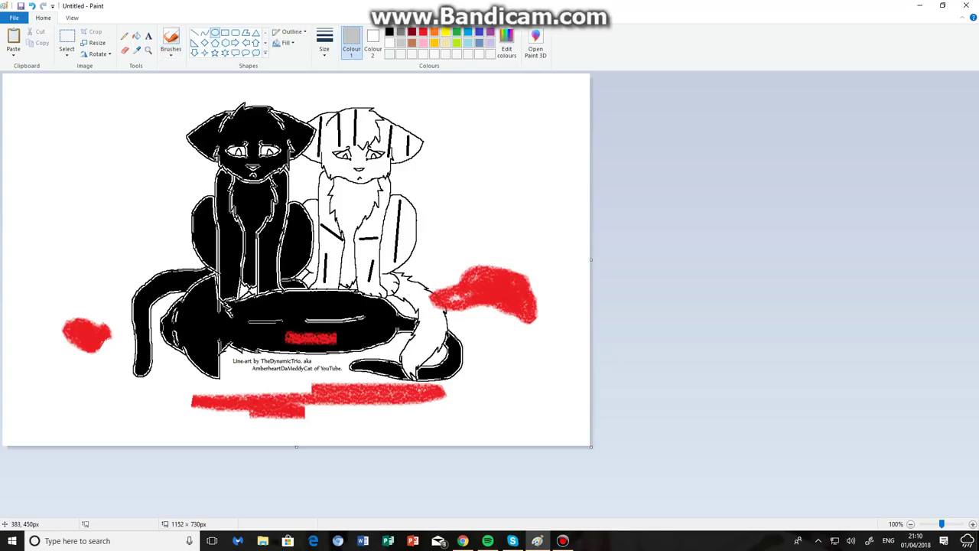
left_click_drag(198, 303, 213, 341)
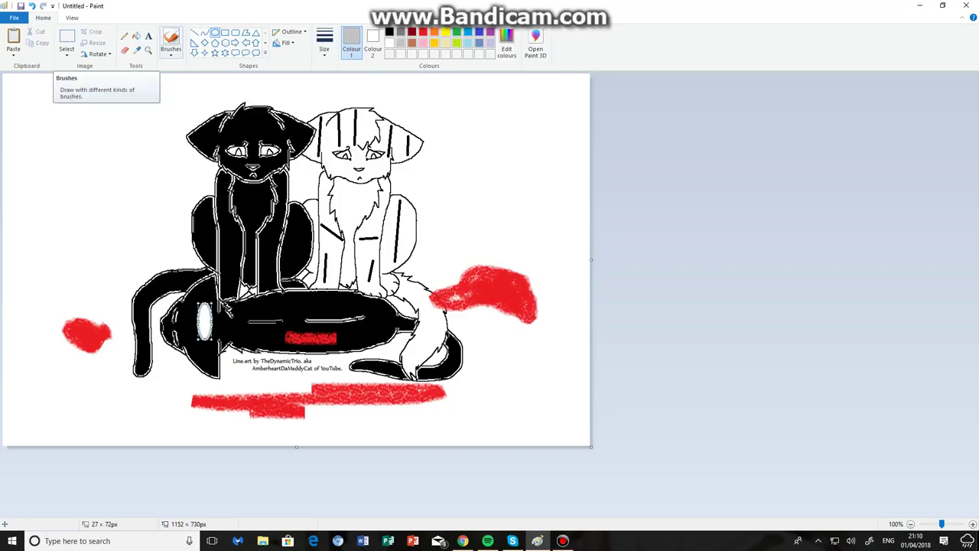
left_click(136, 36)
left_click(207, 306)
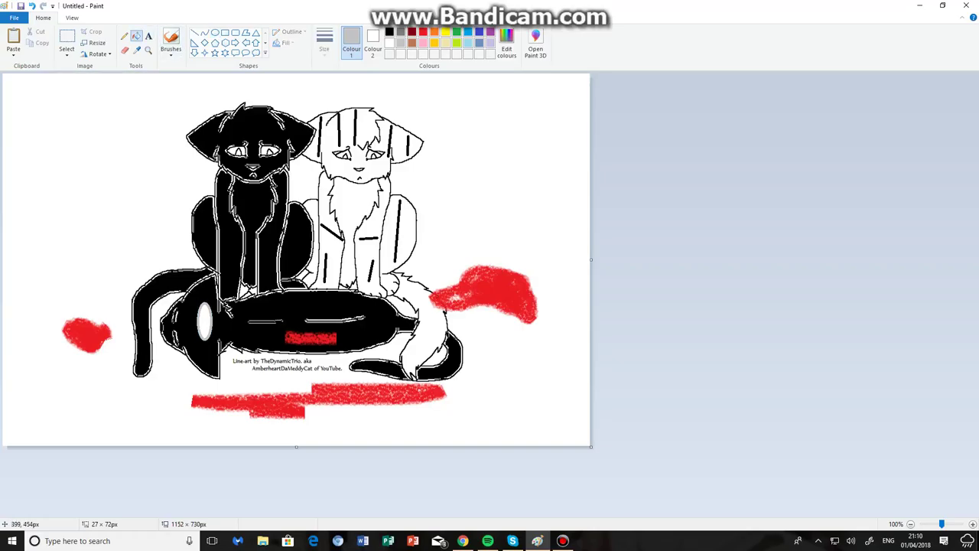
left_click(206, 326)
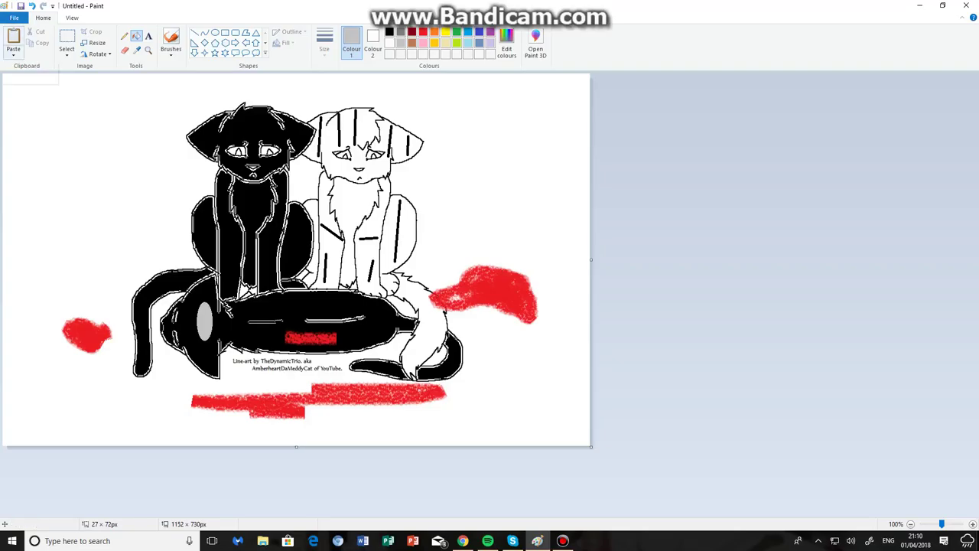
left_click(13, 52)
left_click(24, 65)
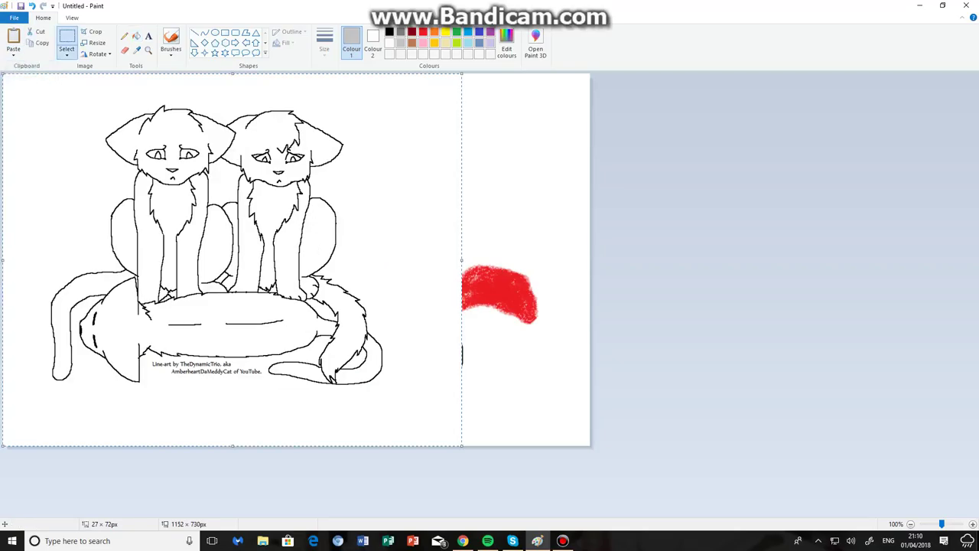
left_click_drag(232, 259, 325, 278)
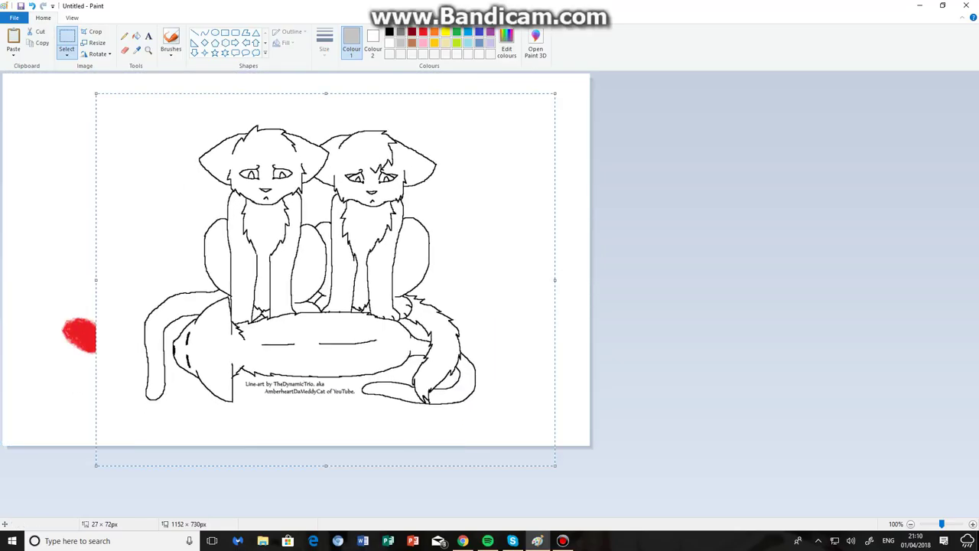
left_click_drag(555, 92, 310, 245)
right_click(197, 283)
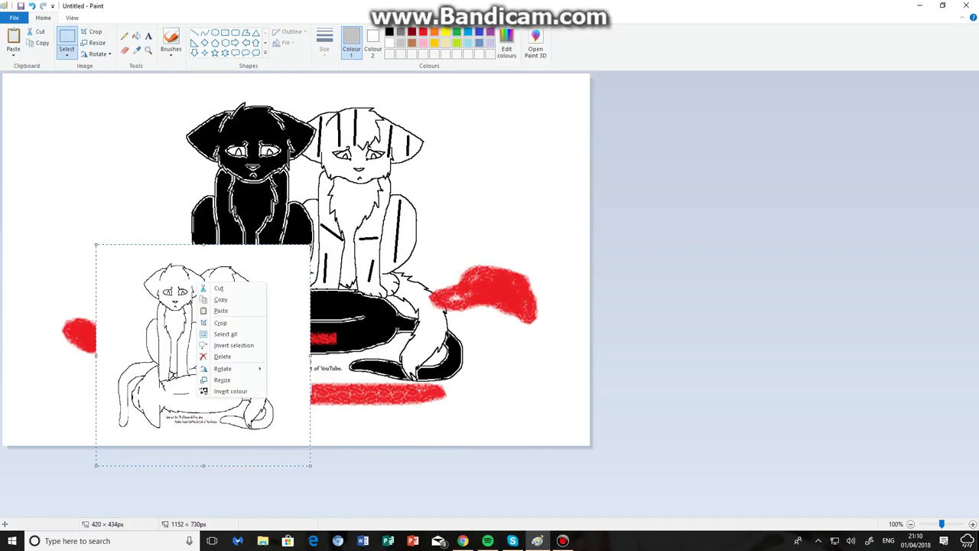
left_click(219, 288)
Switch to Chrome and copy the walking cat outline from the warrior cats image search results
left_click(463, 541)
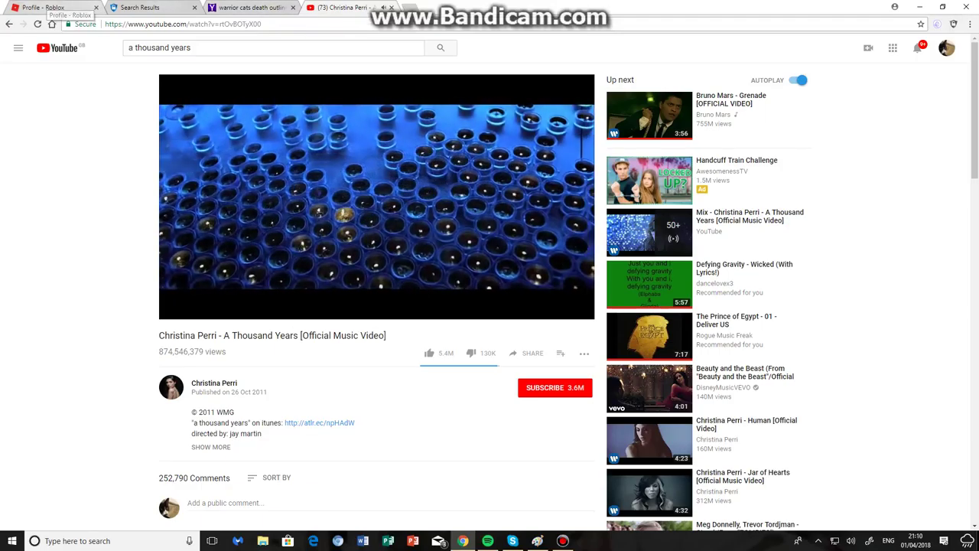
left_click(245, 8)
right_click(343, 363)
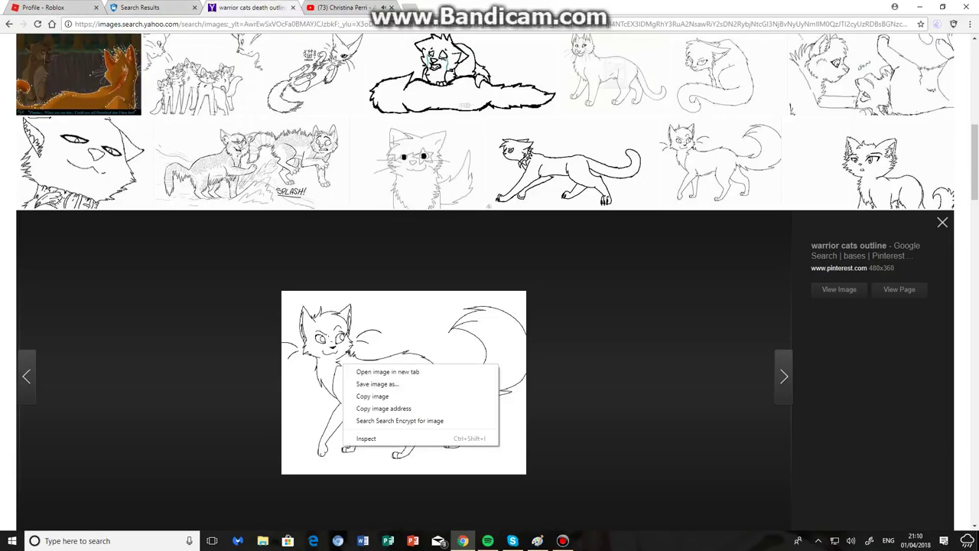
left_click(367, 396)
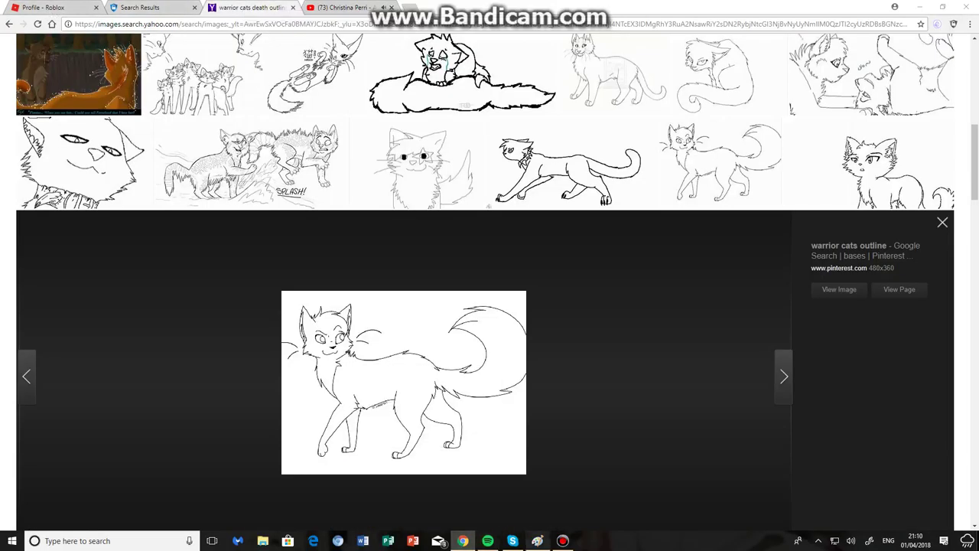
Paste the walking cat outline into the Paint drawing, shrink it to about 265 × 210 px and place it right of the striped cat
left_click(537, 541)
left_click(13, 52)
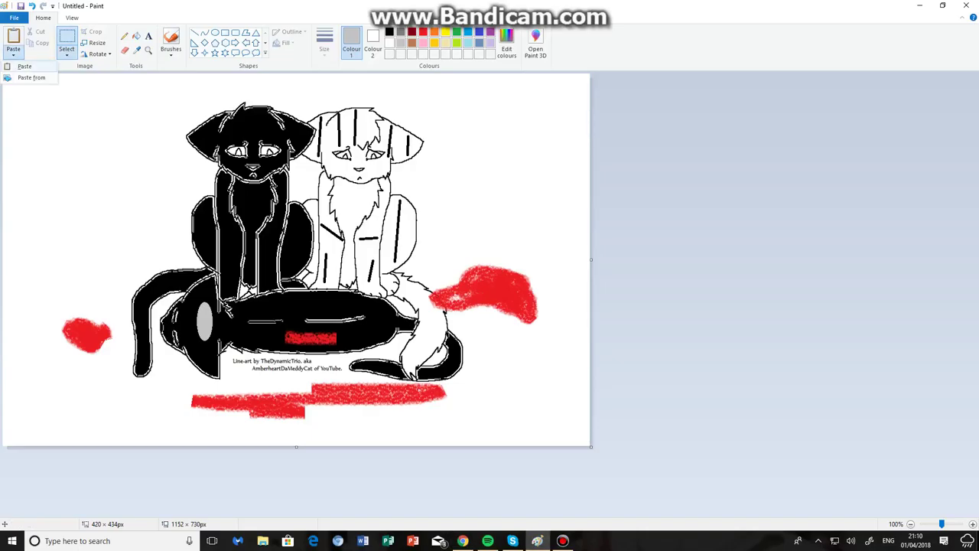
left_click(25, 66)
left_click_drag(114, 191, 245, 266)
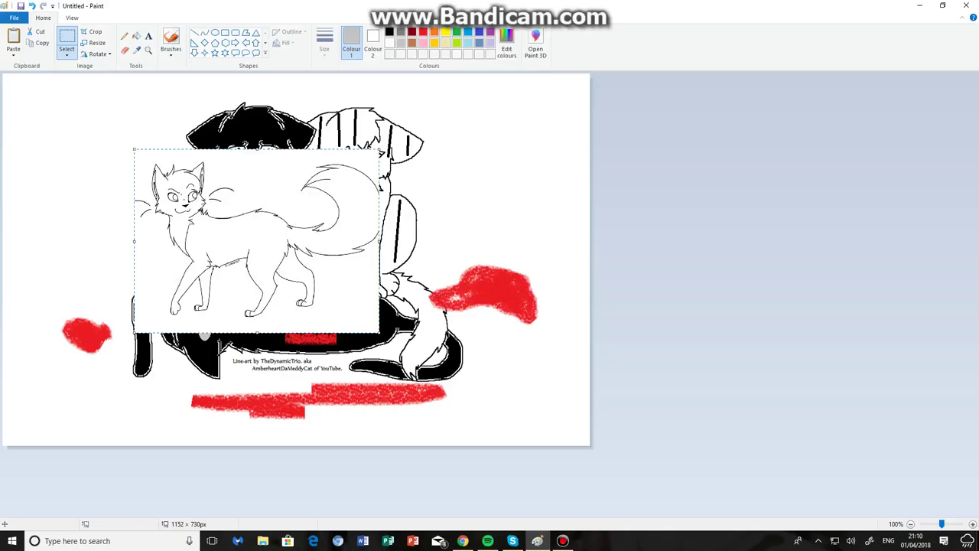
left_click_drag(379, 150, 268, 219)
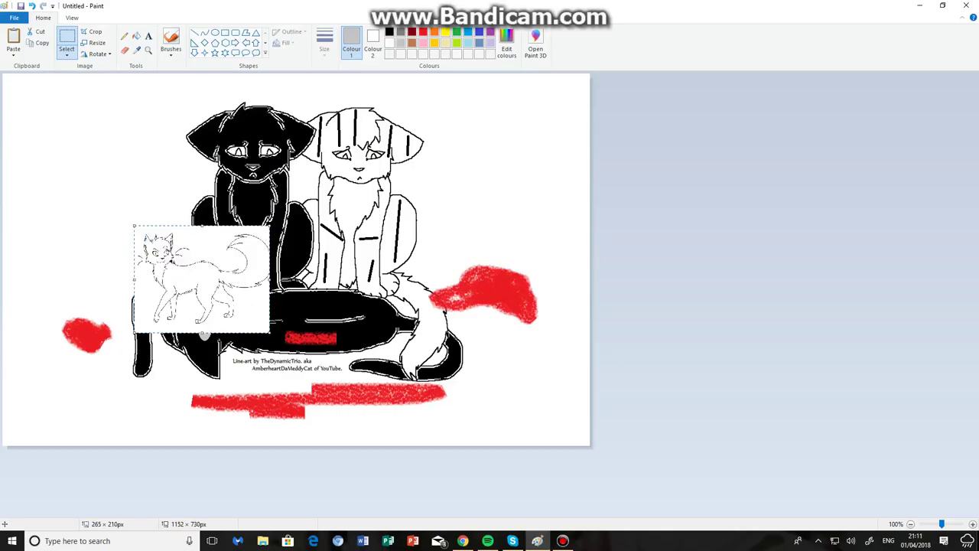
left_click_drag(184, 257, 489, 148)
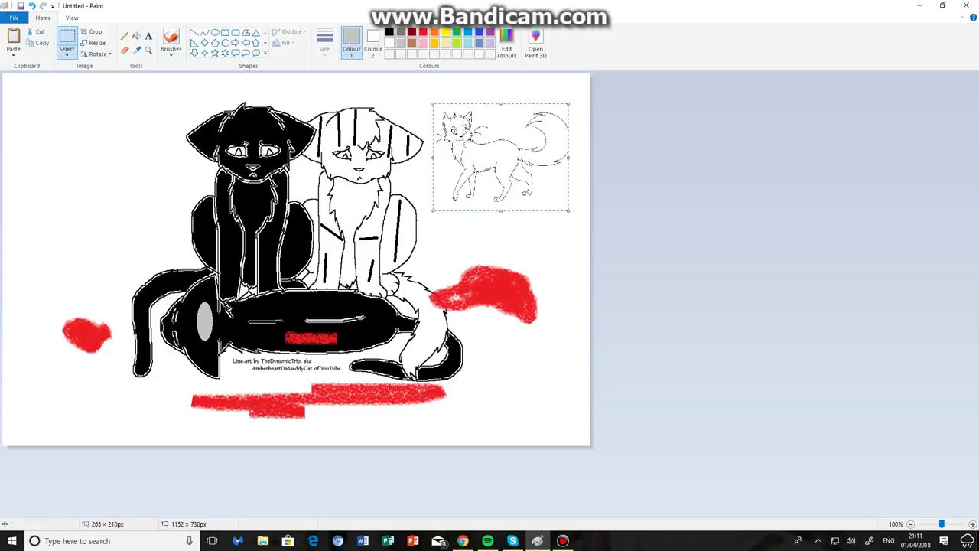
Flood the white background around the cats with black, undo the fill and restore it
left_click(390, 31)
left_click(136, 36)
left_click(479, 162)
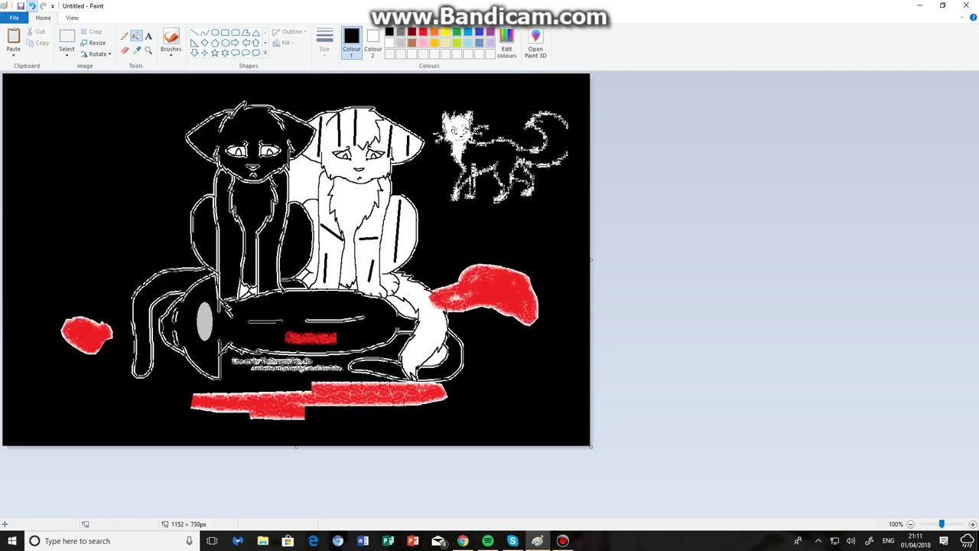
left_click(31, 5)
key("ctrl+y")
Paint three small white marker blobs in the black sky, two above left of the black cat and one above the walking cat
left_click(390, 42)
left_click(171, 47)
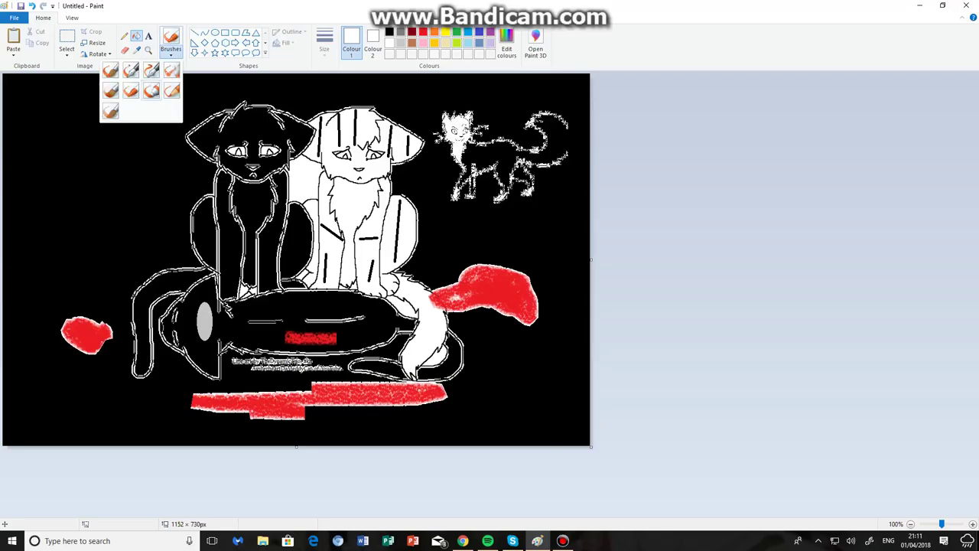
left_click(150, 91)
left_click_drag(91, 106, 86, 111)
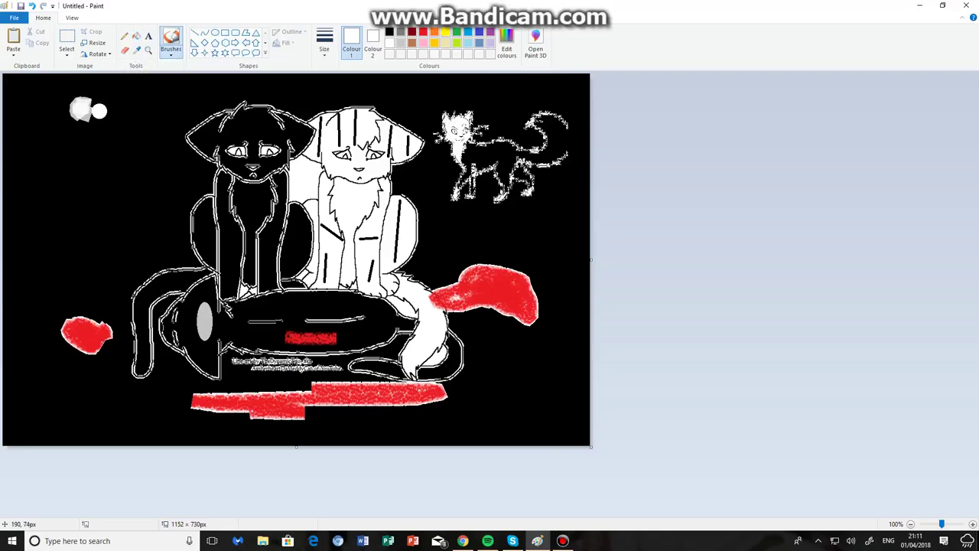
left_click_drag(143, 91, 143, 102)
mouse_move(440, 92)
left_mouse_down()
mouse_move(428, 93)
mouse_move(450, 95)
mouse_move(422, 99)
left_mouse_up()
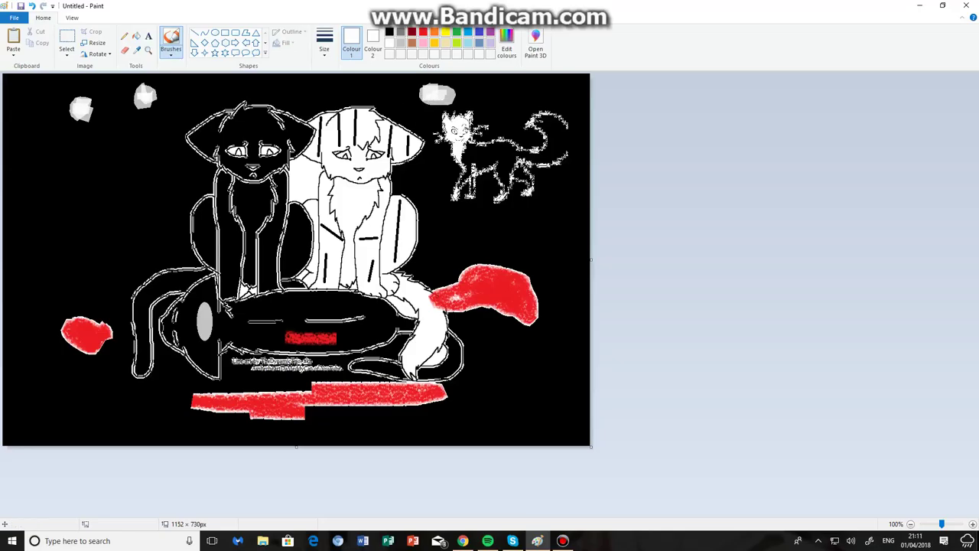
Draw a dark grey ellipse of about 17 × 15 px on the walking cat's head and fill it with dark grey
left_click(390, 33)
left_click(136, 36)
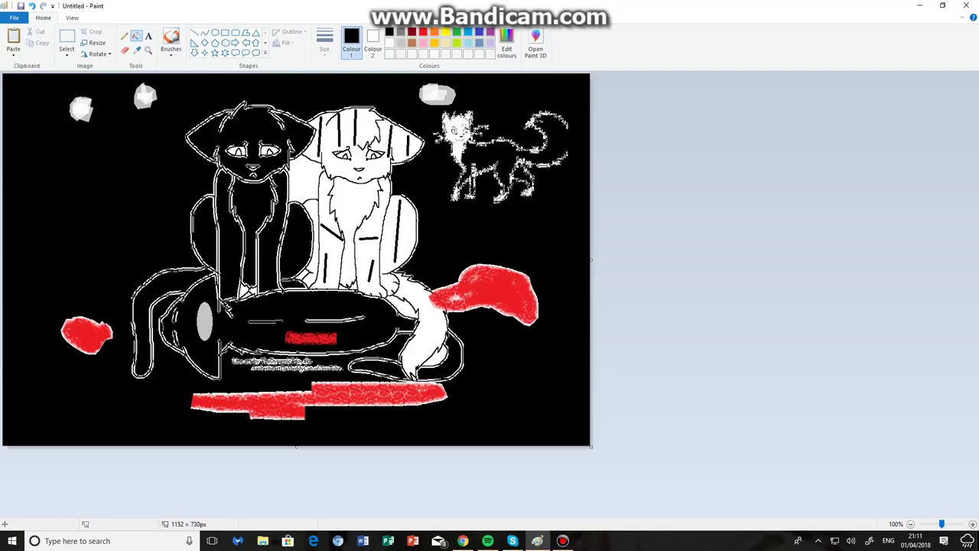
left_click(400, 31)
left_click(215, 33)
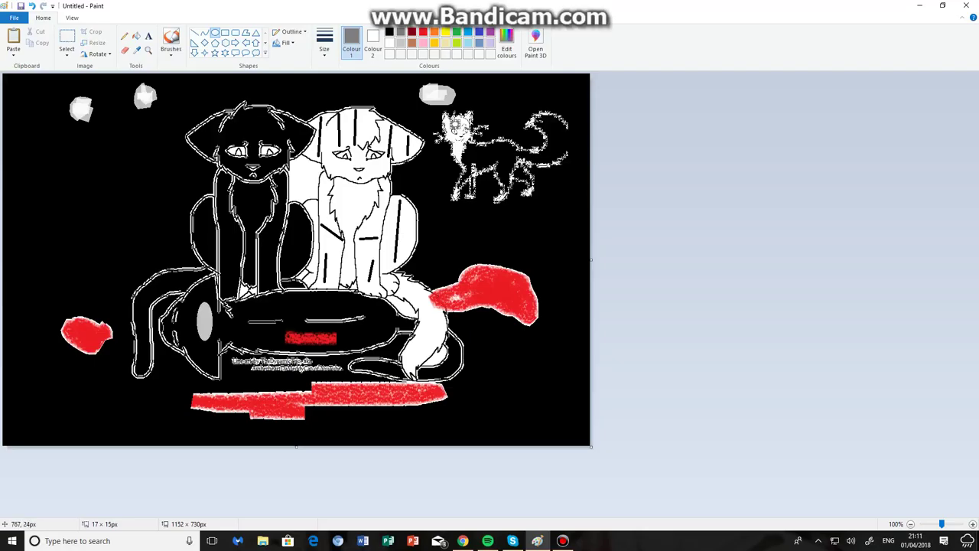
left_click(137, 35)
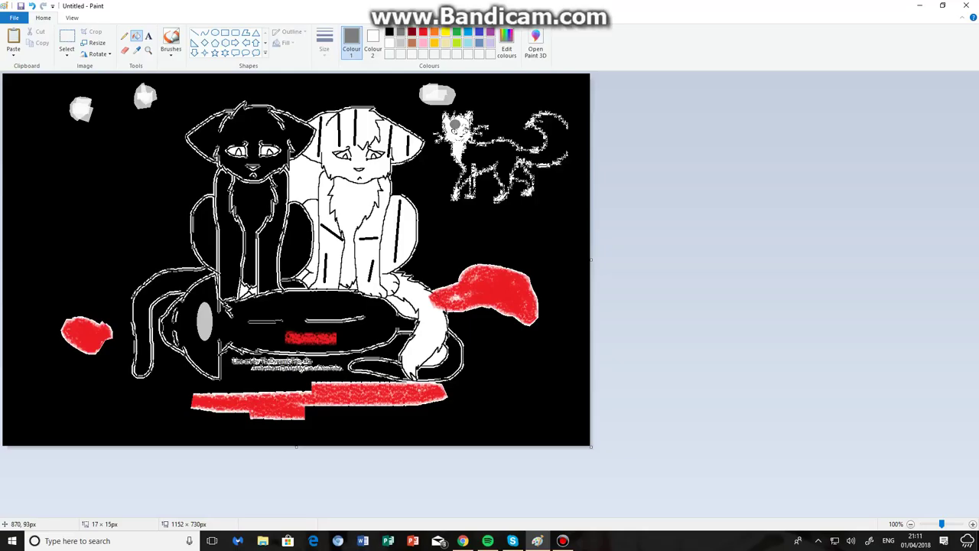
Switch to Chrome and search Yahoo images for "warrior cats kit outline"
left_click(463, 541)
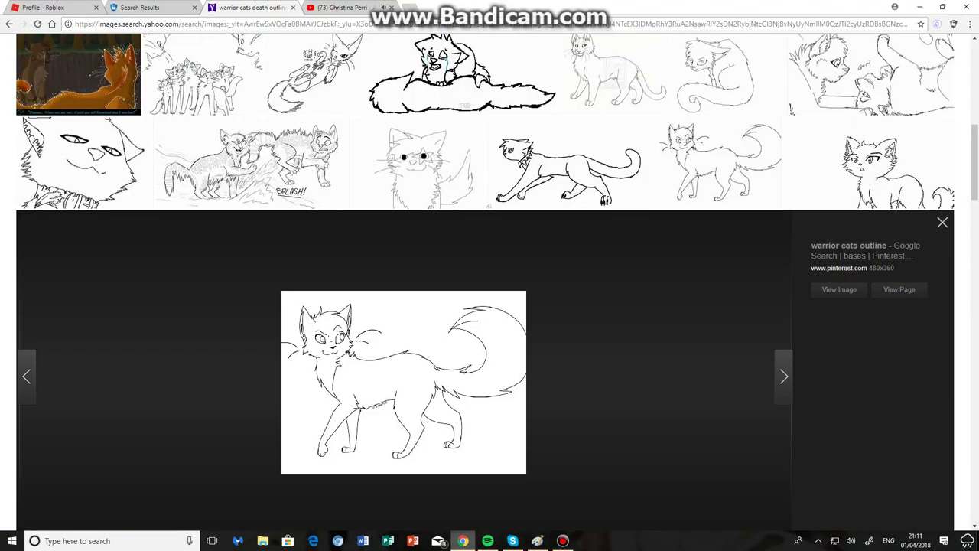
scroll(489, 291, "up", 5)
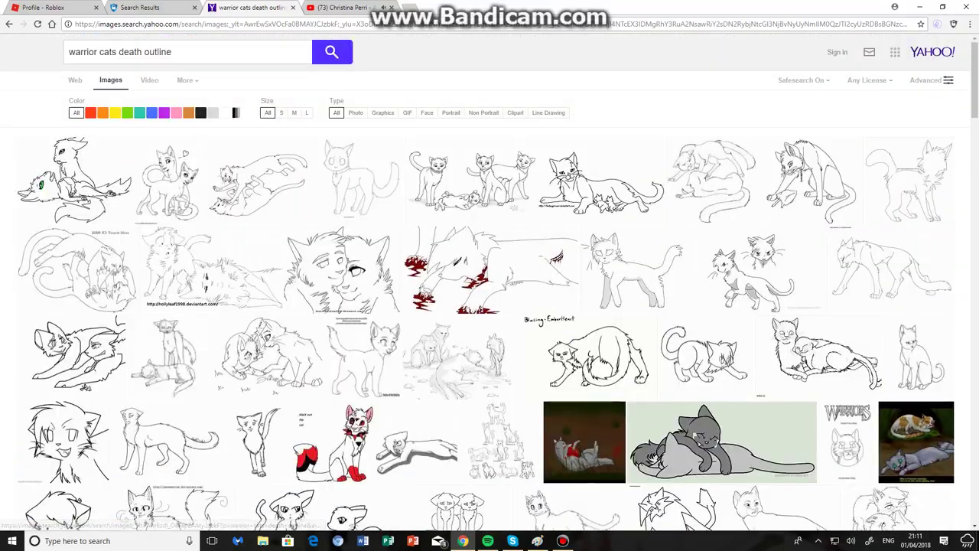
triple_click(119, 52)
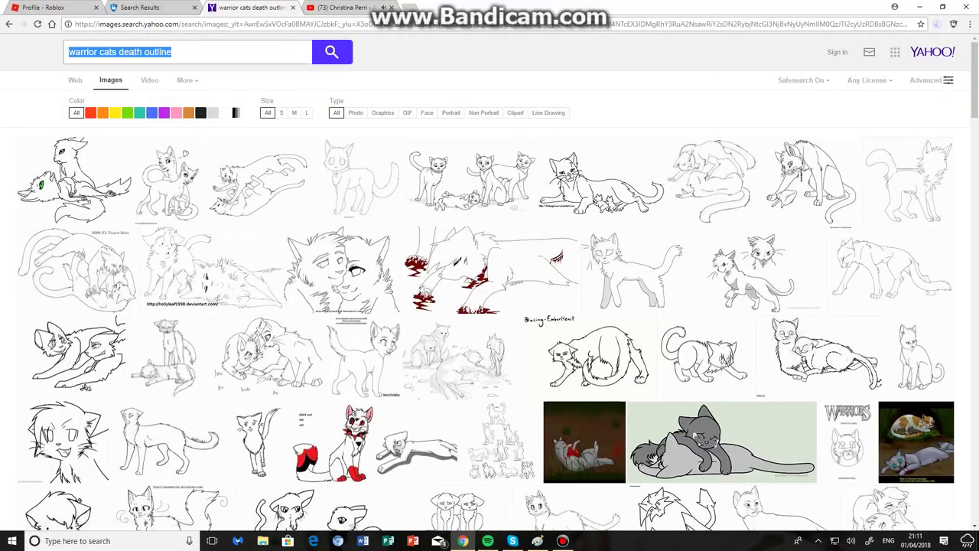
key("BackSpace")
type("warrio")
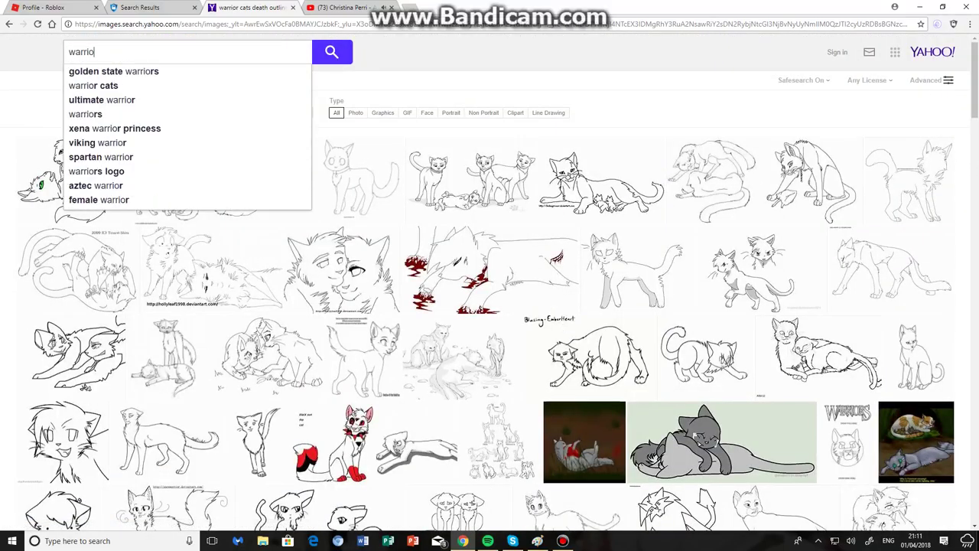
type("r cats kit outl")
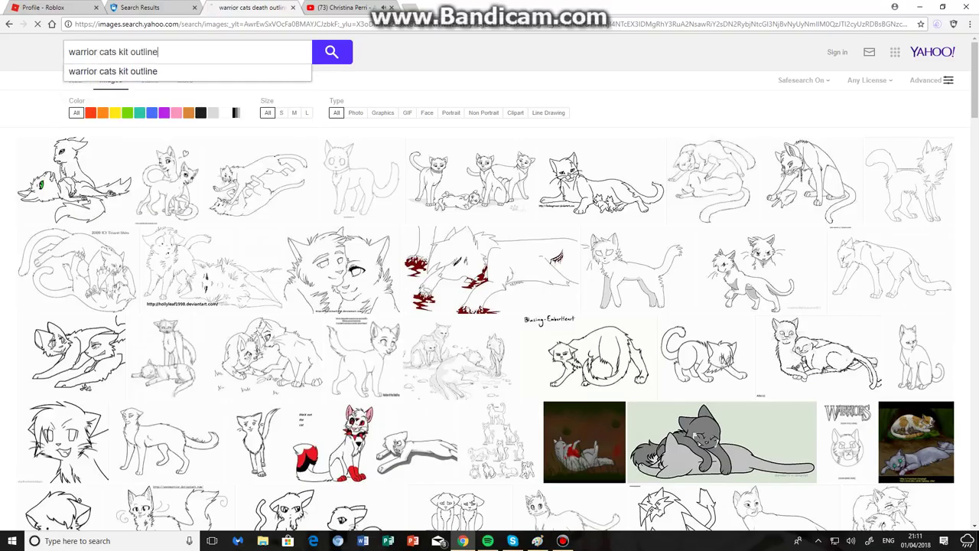
type("ine")
key("Return")
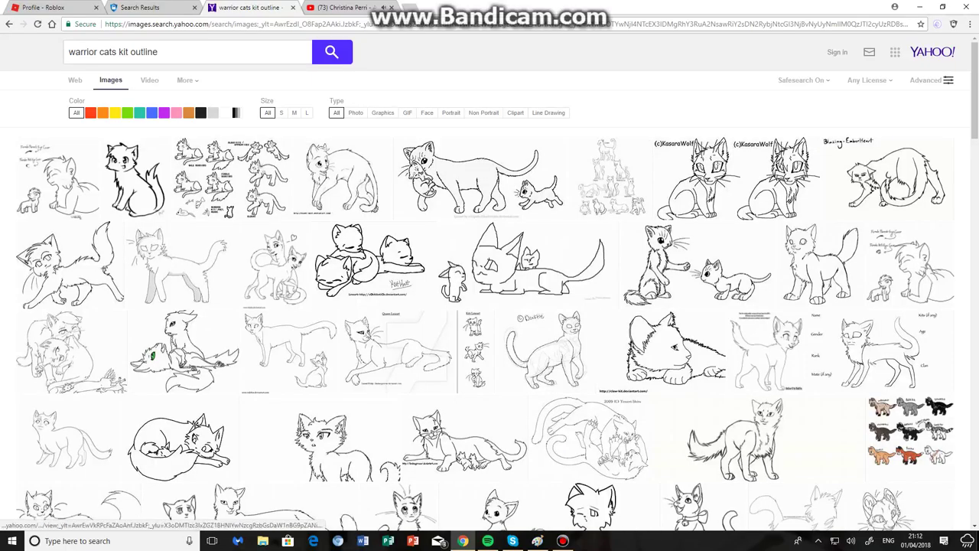
Look through the kit outline results and preview the drawing of two kittens facing each other
scroll(490, 283, "down", 2)
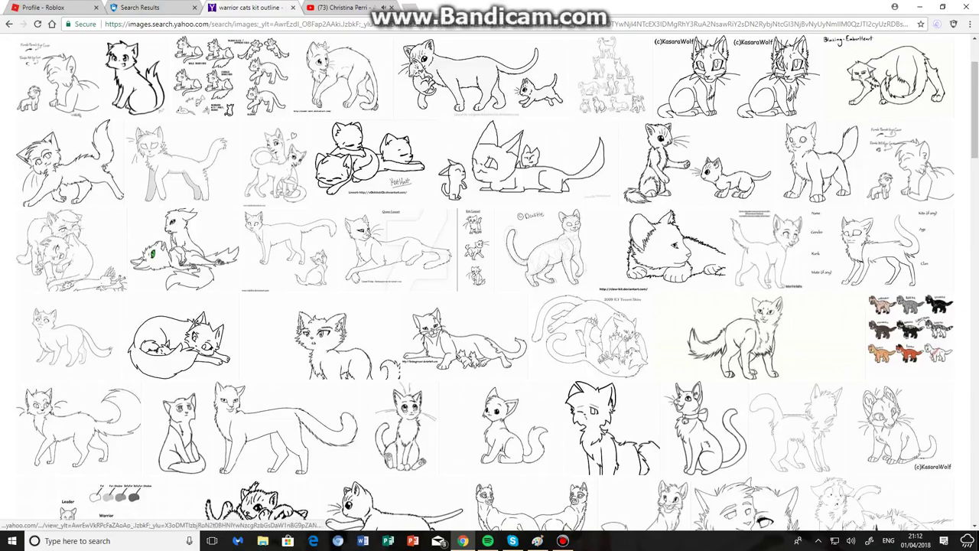
scroll(490, 283, "up", 2)
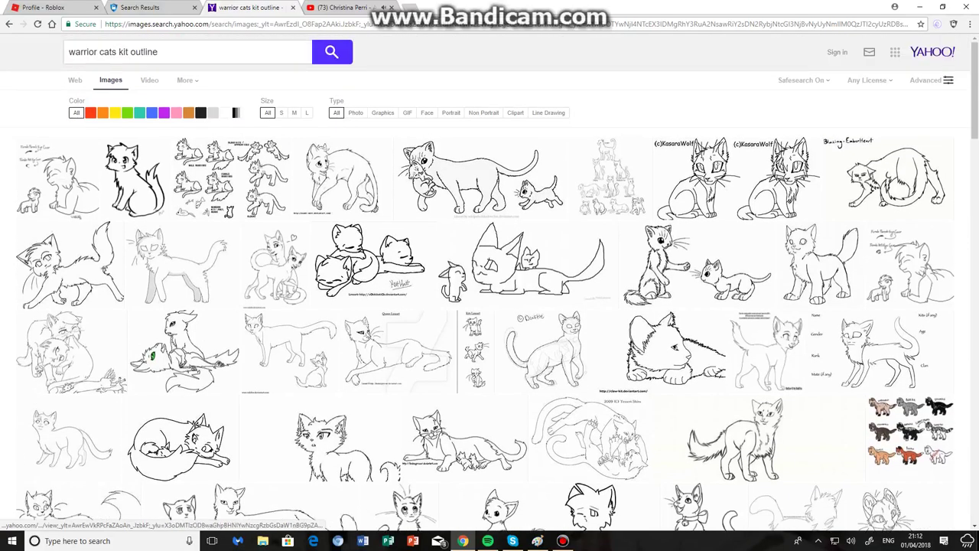
left_click(696, 264)
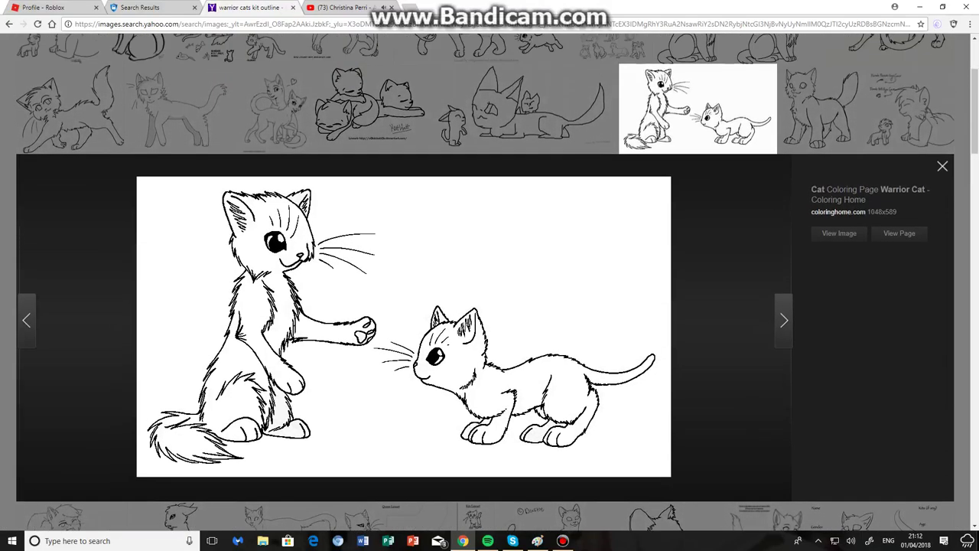
scroll(490, 283, "up", 3)
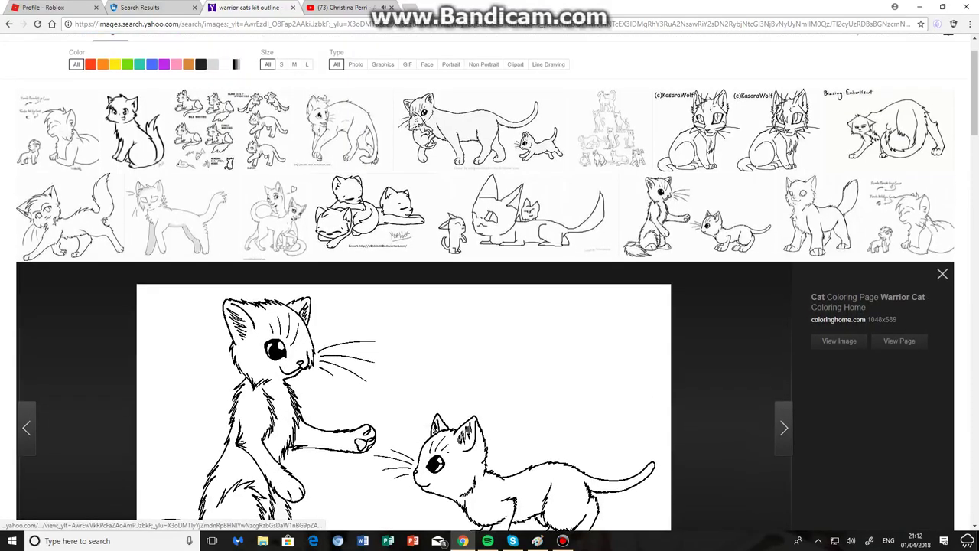
scroll(490, 283, "down", 2)
scroll(490, 283, "down", 2)
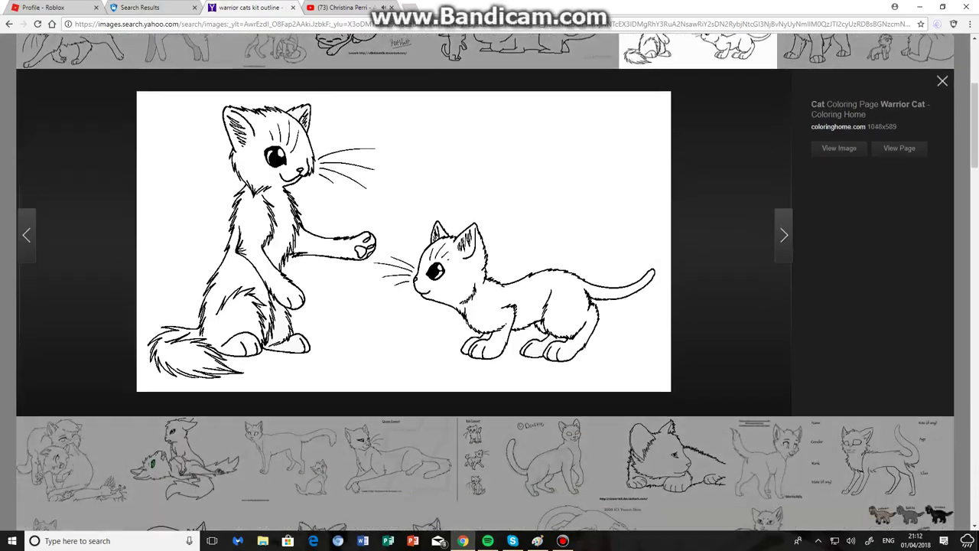
scroll(490, 284, "up", 5)
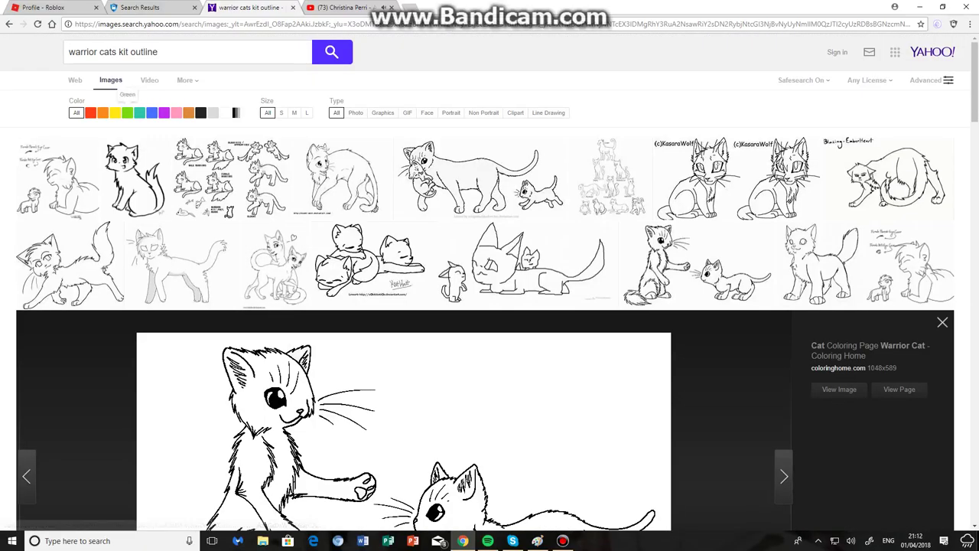
Refine the image search to "warrior cats sad kit outline"
left_click(118, 52)
type("s")
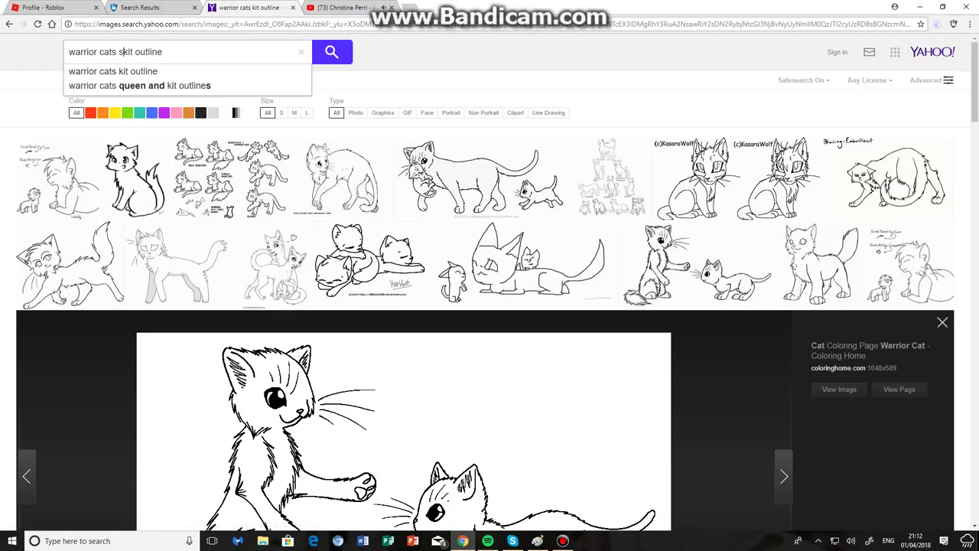
type("ad")
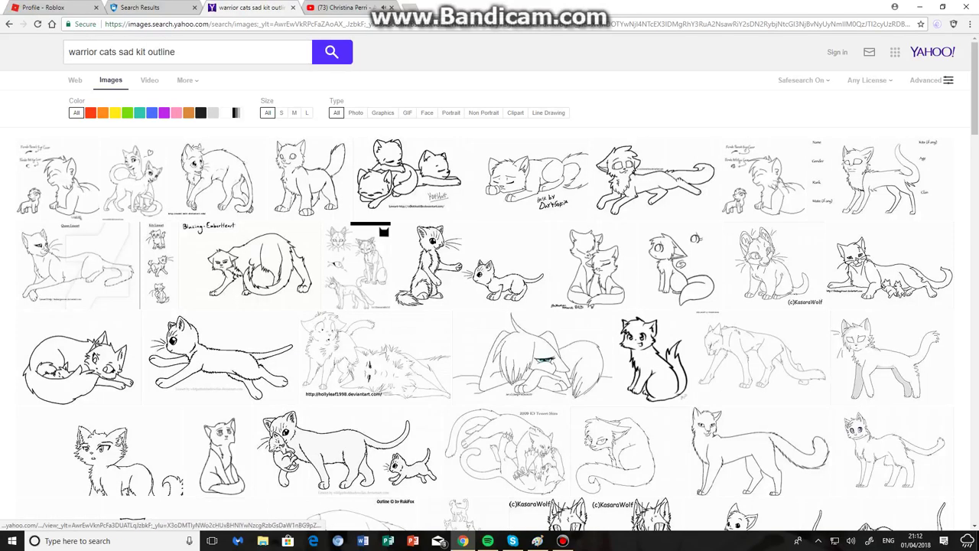
Pause the A Thousand Years video on YouTube and return to the sad kit outline image results
left_click(348, 8)
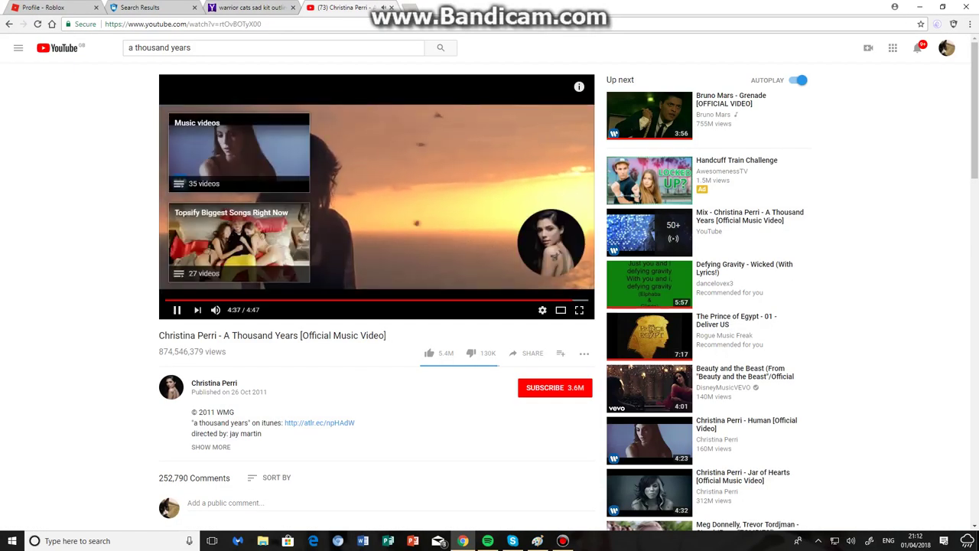
key("space")
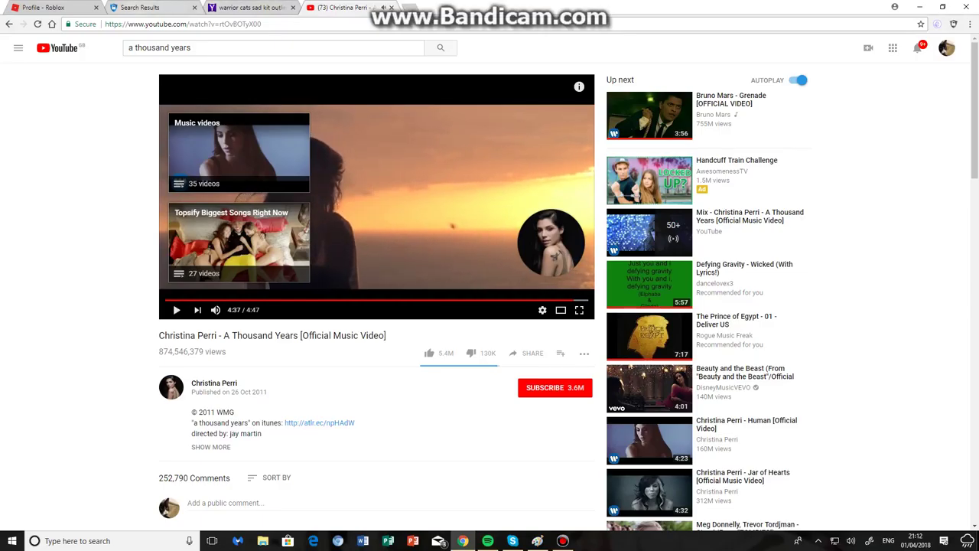
left_click(149, 8)
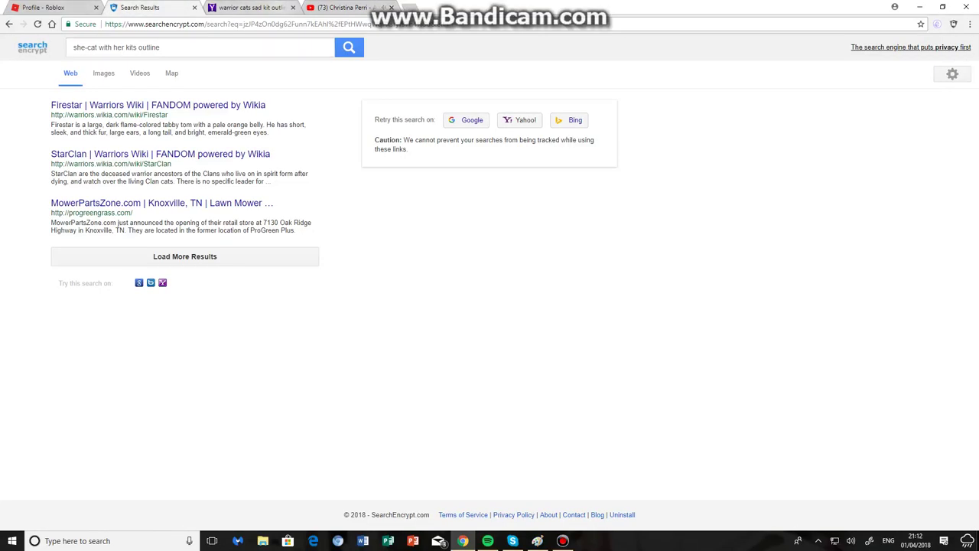
left_click(356, 7)
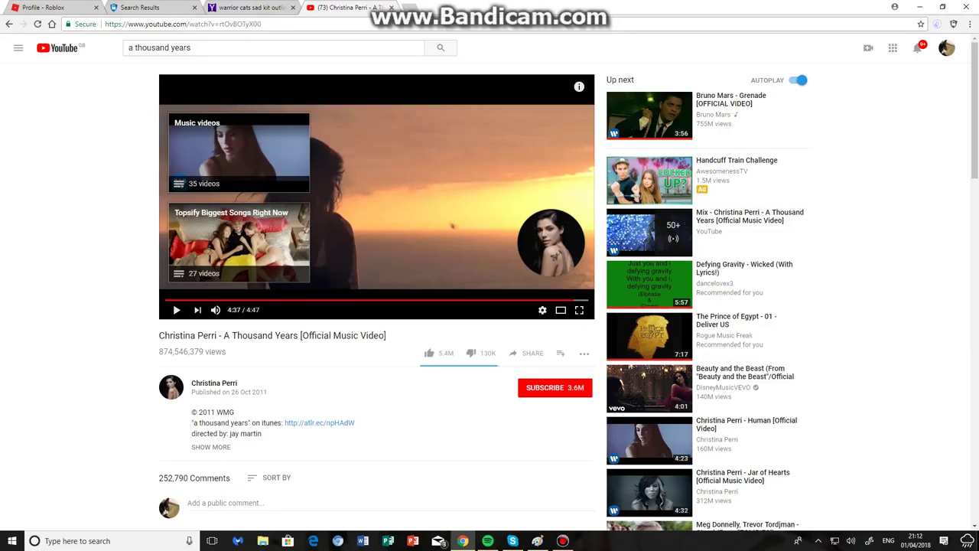
left_click(249, 8)
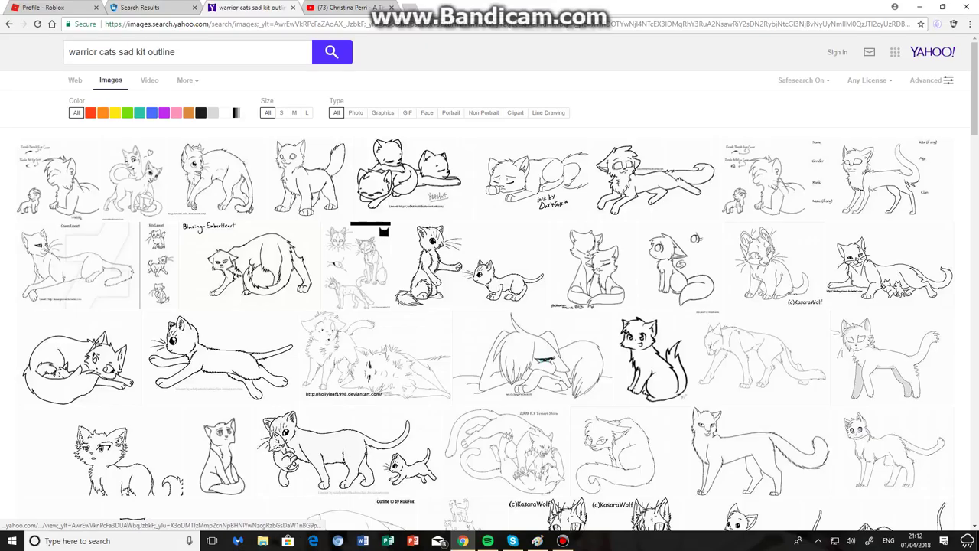
Preview the sitting kitten outline from the warriors cat template result and copy the image
scroll(489, 283, "down", 3)
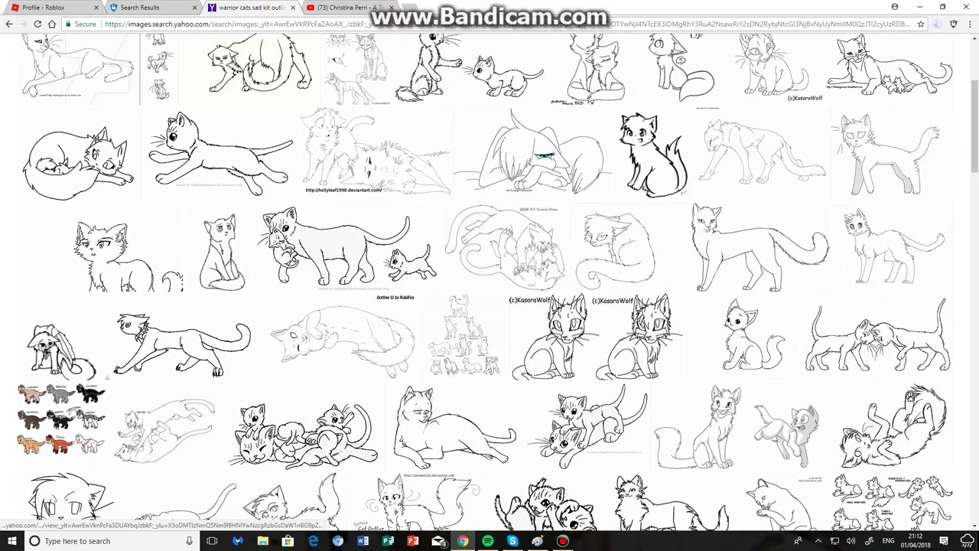
left_click(753, 337)
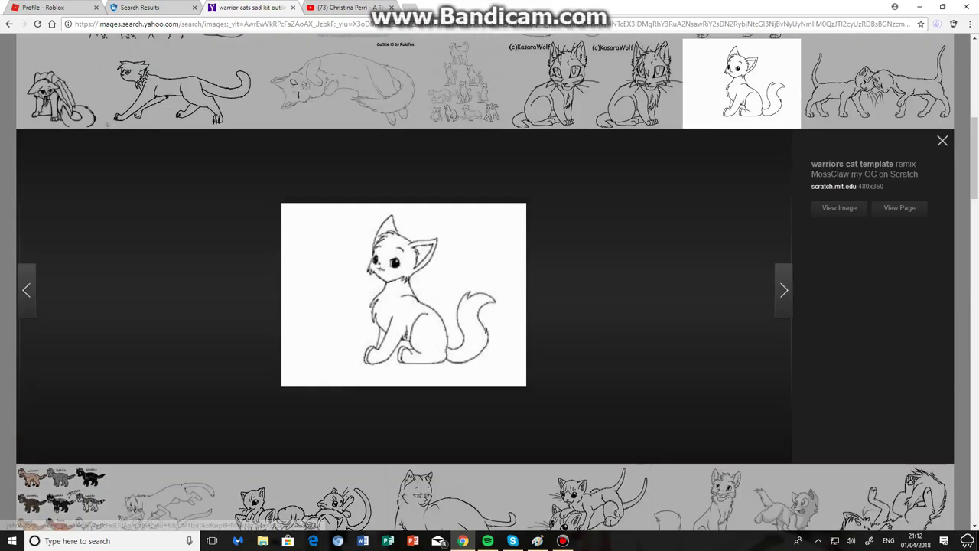
right_click(437, 218)
left_click(478, 261)
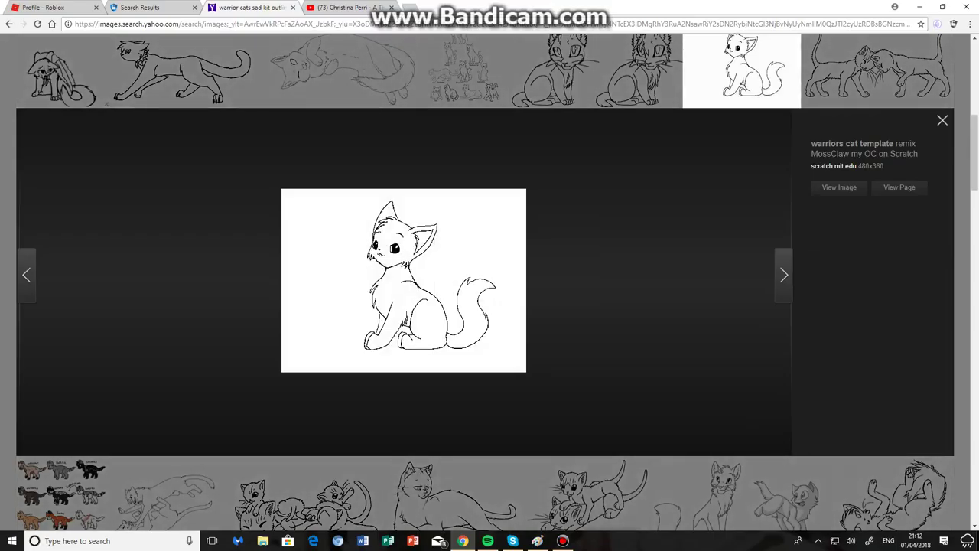
Switch to Paint, paste the sitting kitten outline, place it left of the black cat and shrink it to about 236 × 209 px
mouse_move(562, 541)
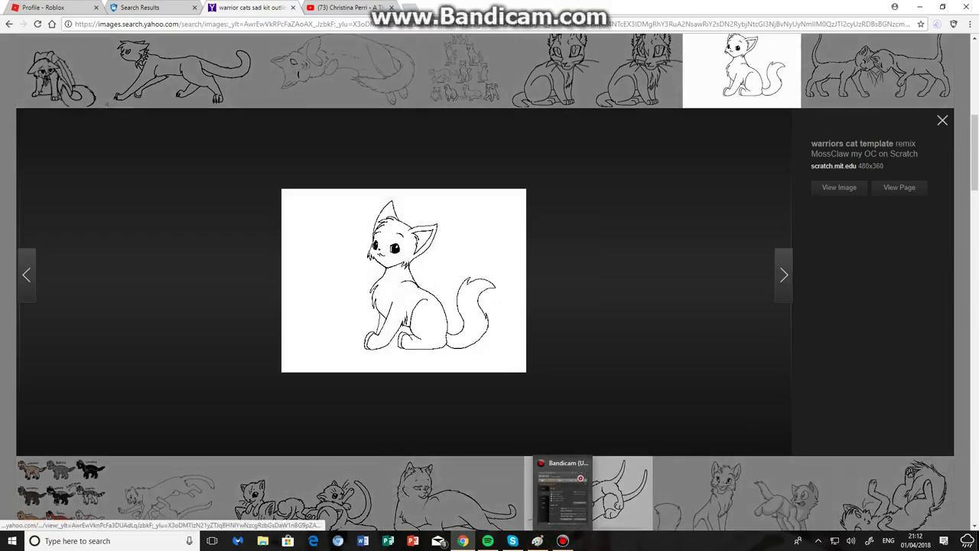
mouse_move(563, 493)
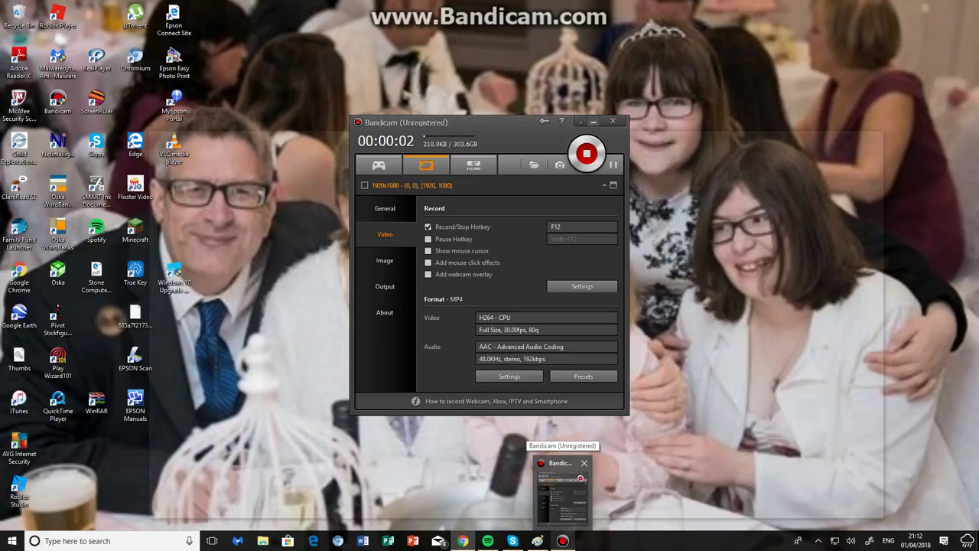
left_click(563, 489)
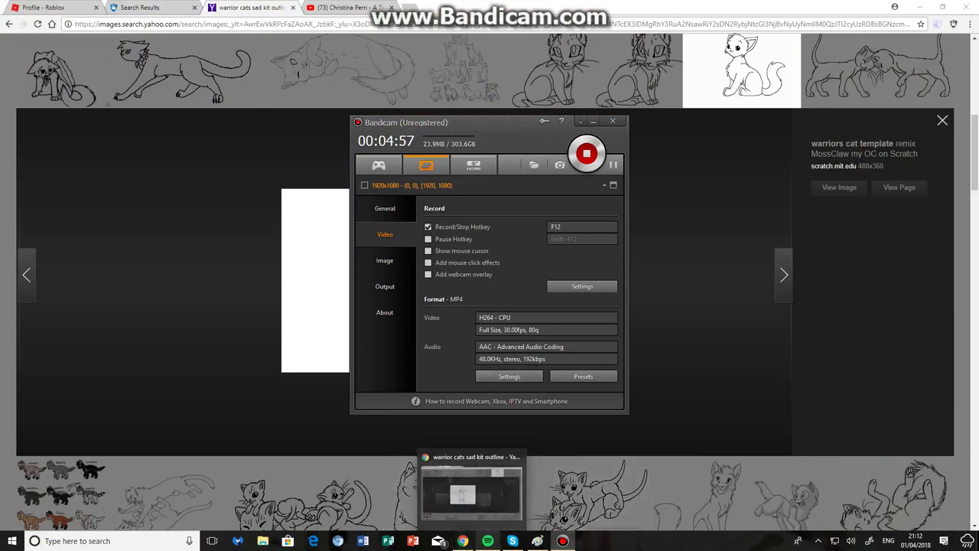
left_click(525, 490)
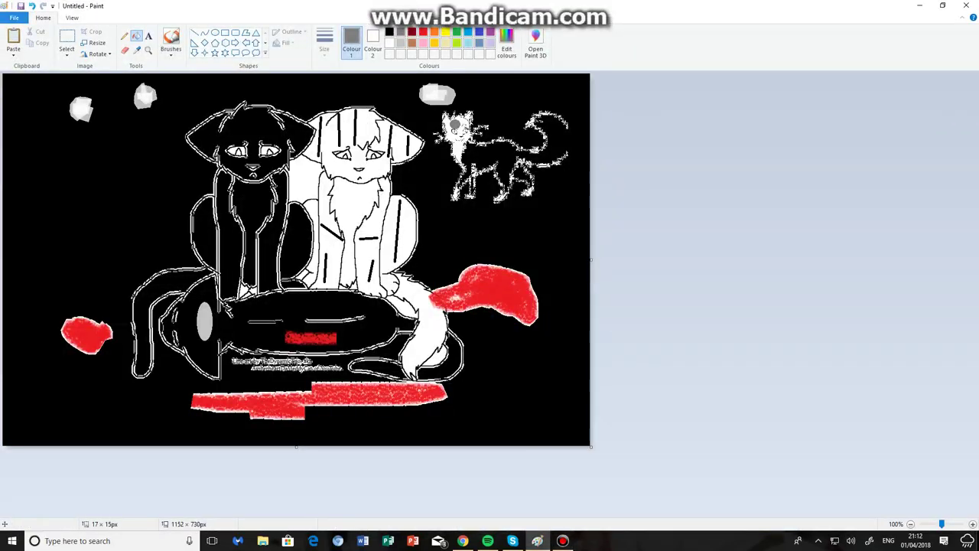
left_click(13, 51)
left_click(24, 66)
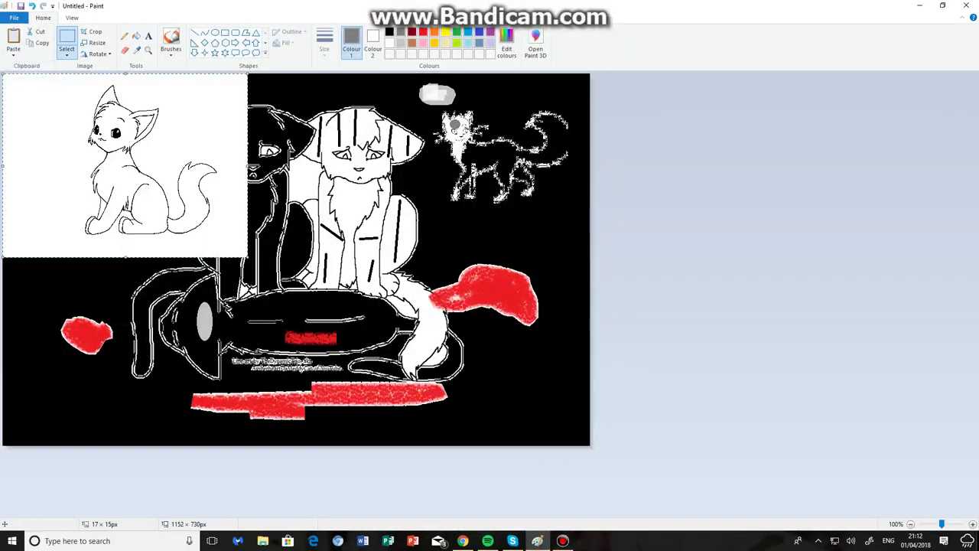
left_click_drag(161, 139, 123, 195)
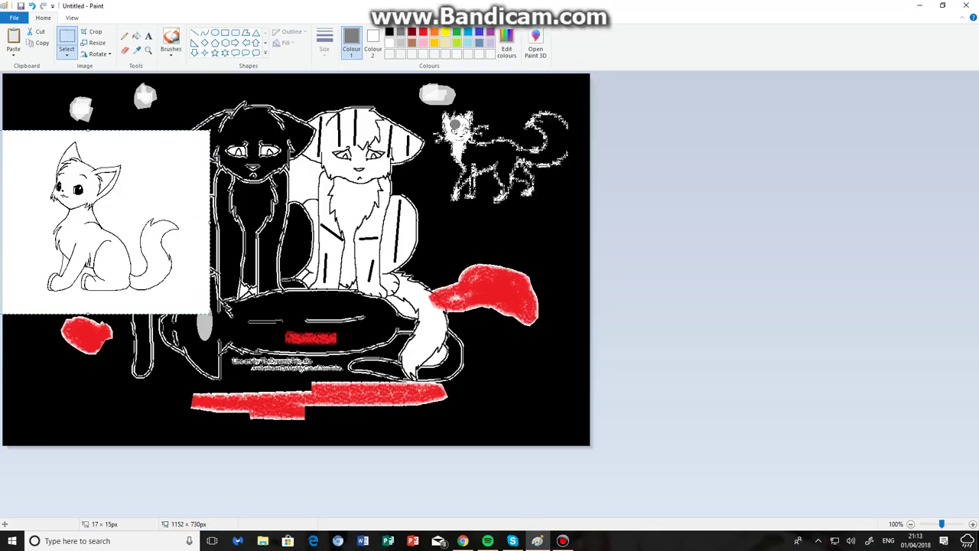
mouse_move(210, 130)
left_mouse_down()
mouse_move(47, 224)
mouse_move(175, 244)
mouse_move(81, 228)
left_mouse_up()
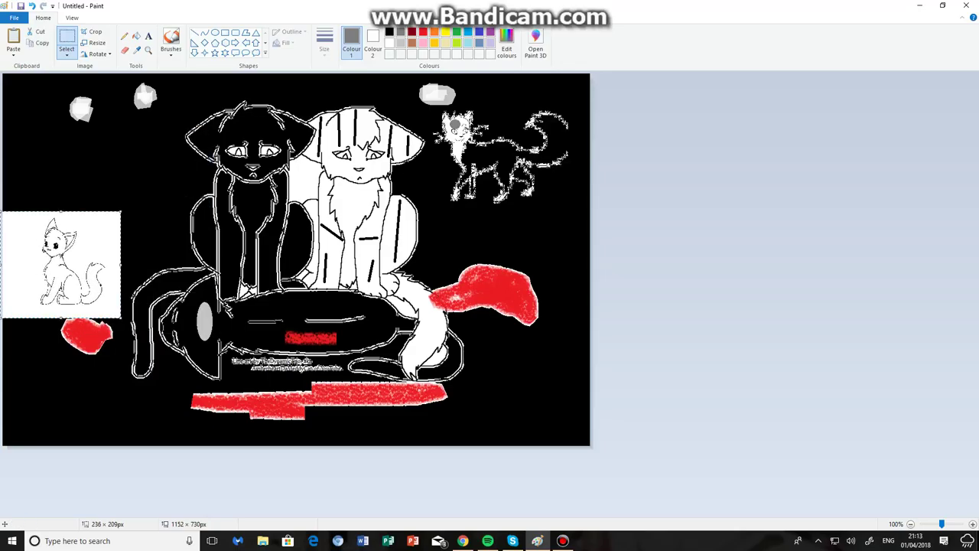